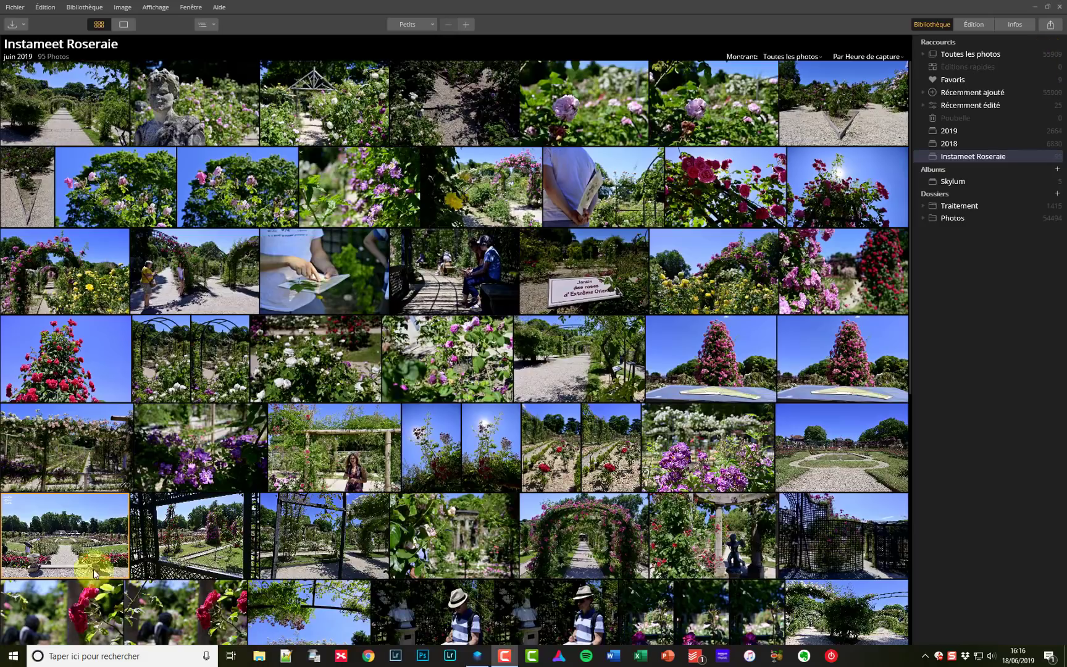
# Step: Open the garden photo with the two stone urns in single-image view, toggling the Luminar Looks strip off and back on
pyautogui.doubleClick(62, 551)
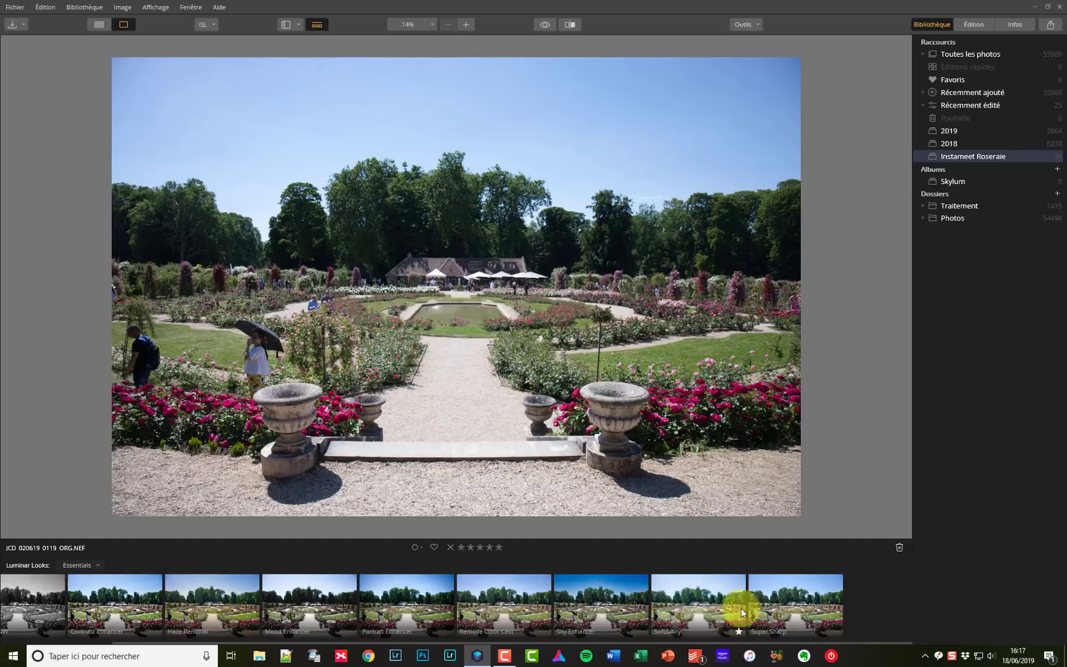
pyautogui.click(320, 24)
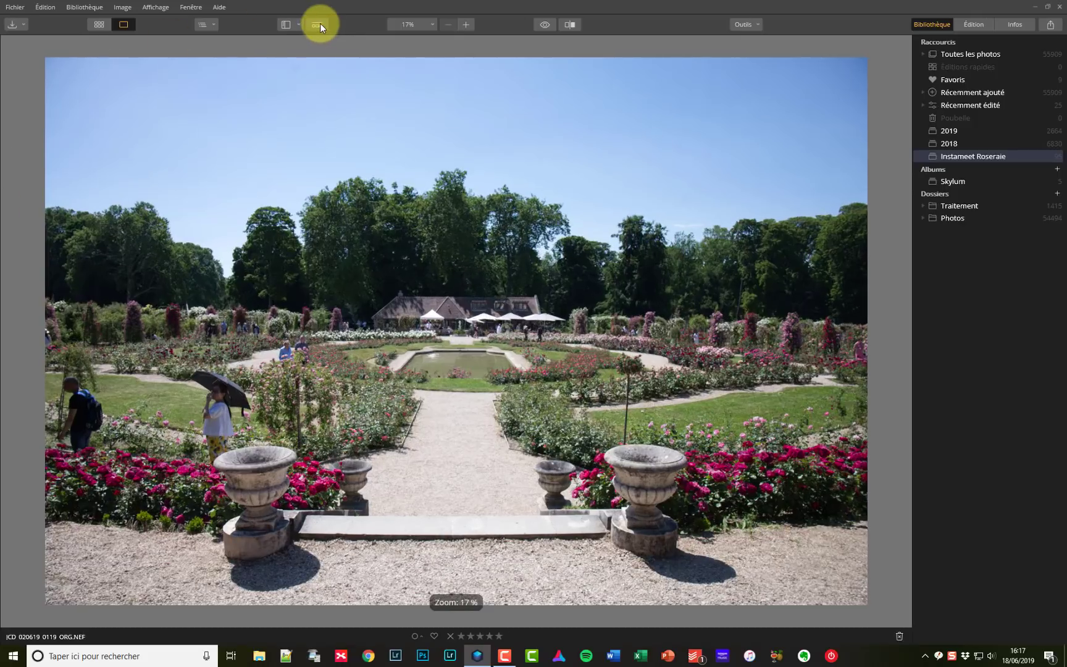
pyautogui.click(320, 25)
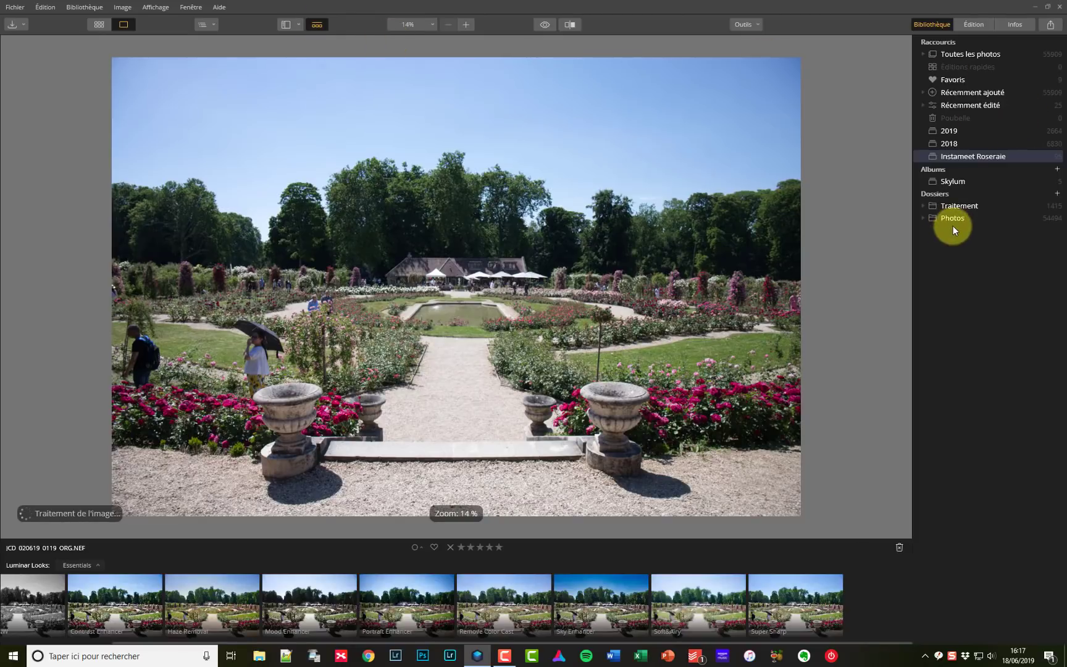
# Step: Examine the photo's editing controls and camera information, ending in the editing view
pyautogui.click(970, 25)
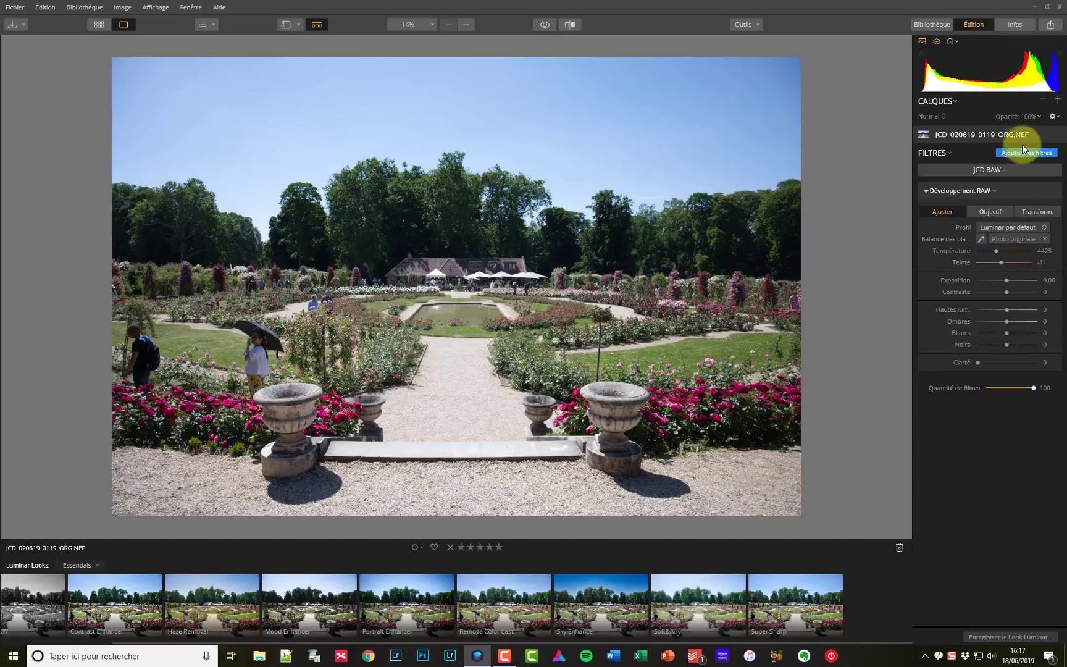
pyautogui.click(1016, 25)
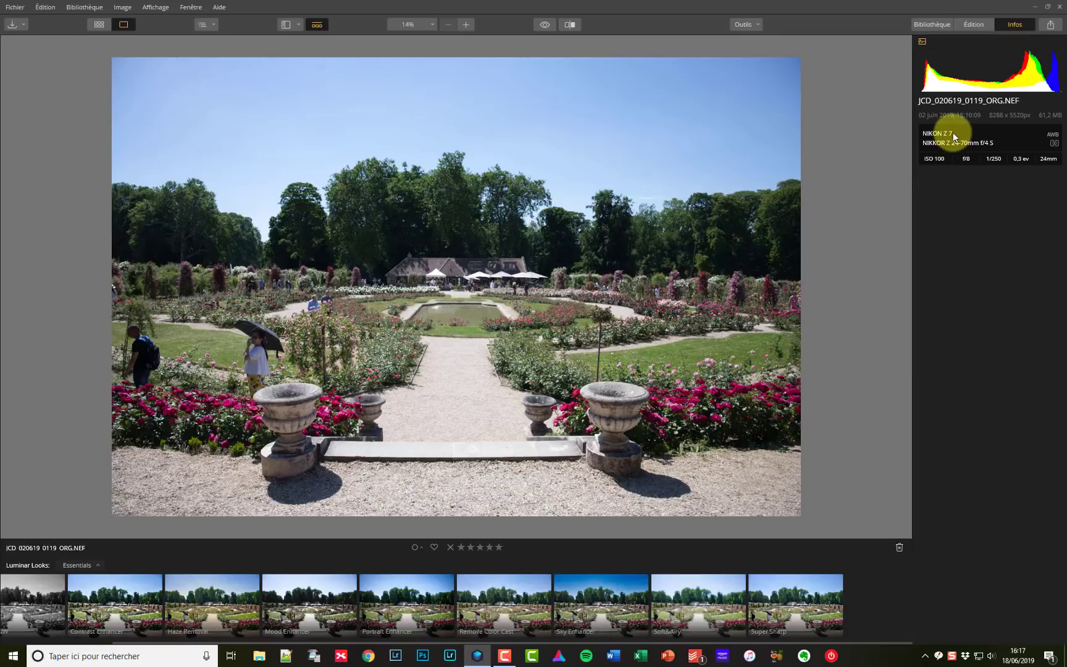
pyautogui.click(975, 24)
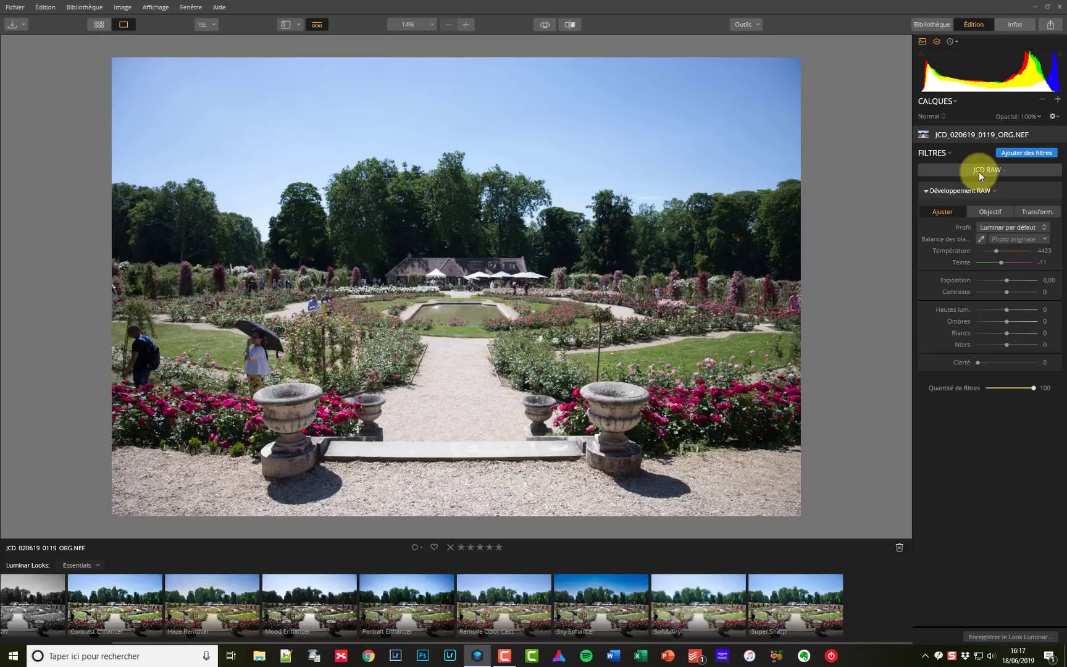
# Step: Try the Noir & blanc, Portrait and Photographie aérienne workspaces, and return to the JCD RAW workspace
pyautogui.click(979, 171)
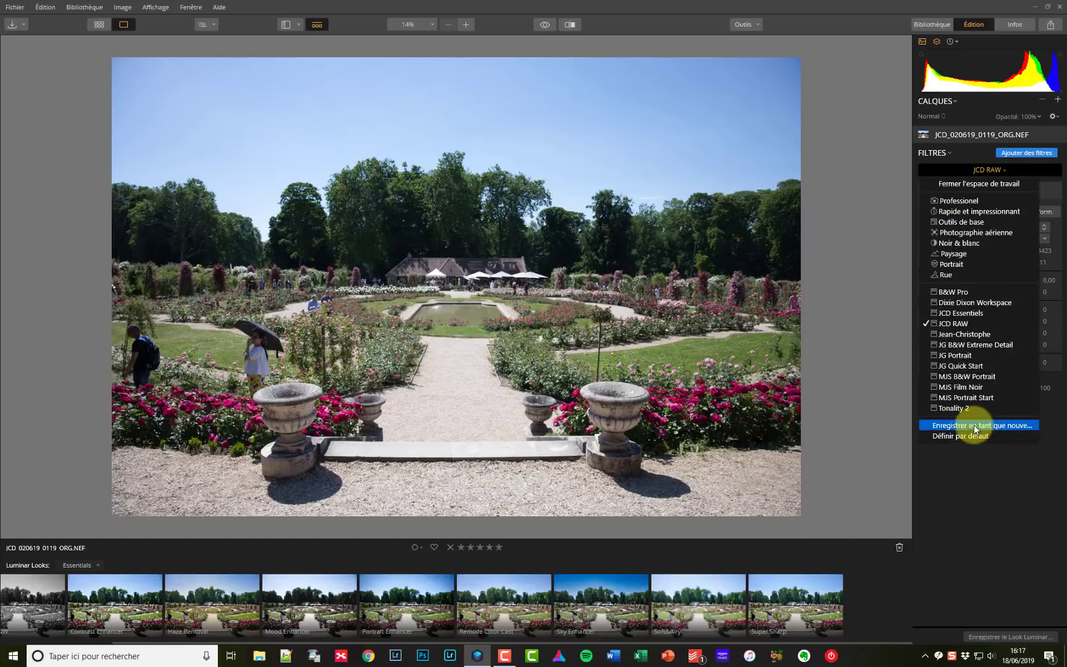
pyautogui.click(954, 243)
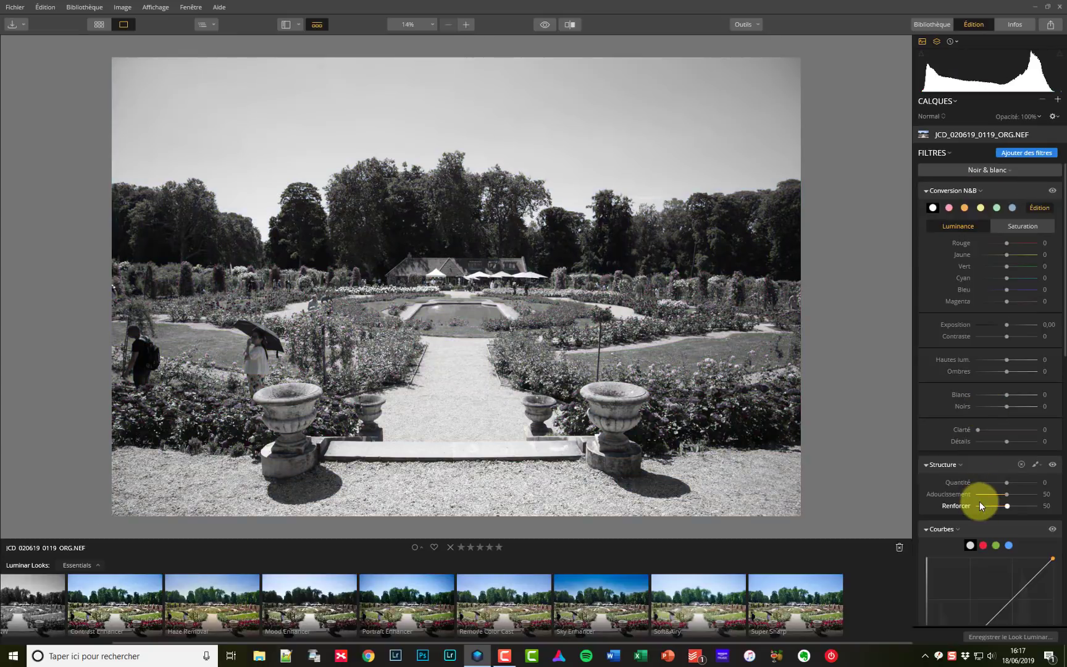
pyautogui.click(985, 170)
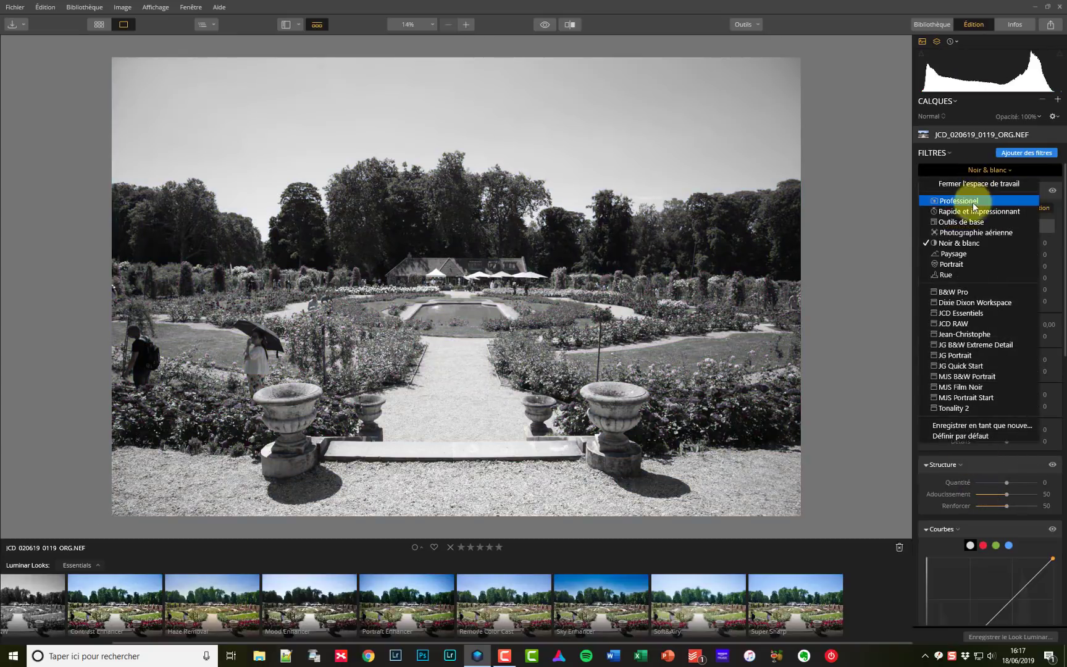
pyautogui.click(951, 264)
pyautogui.click(987, 170)
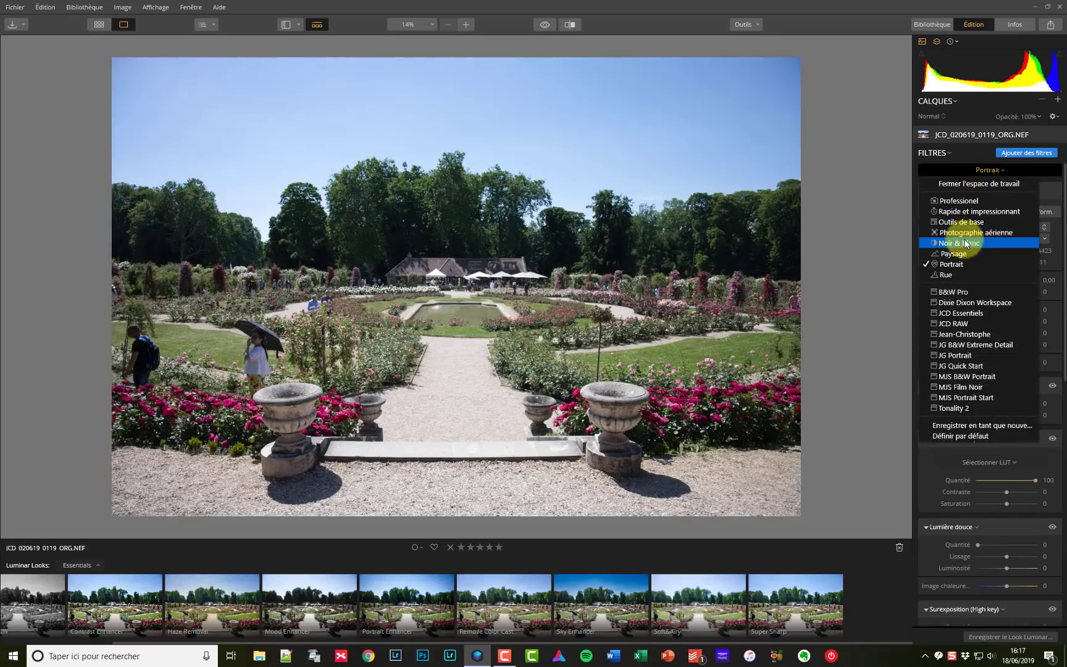
pyautogui.click(965, 233)
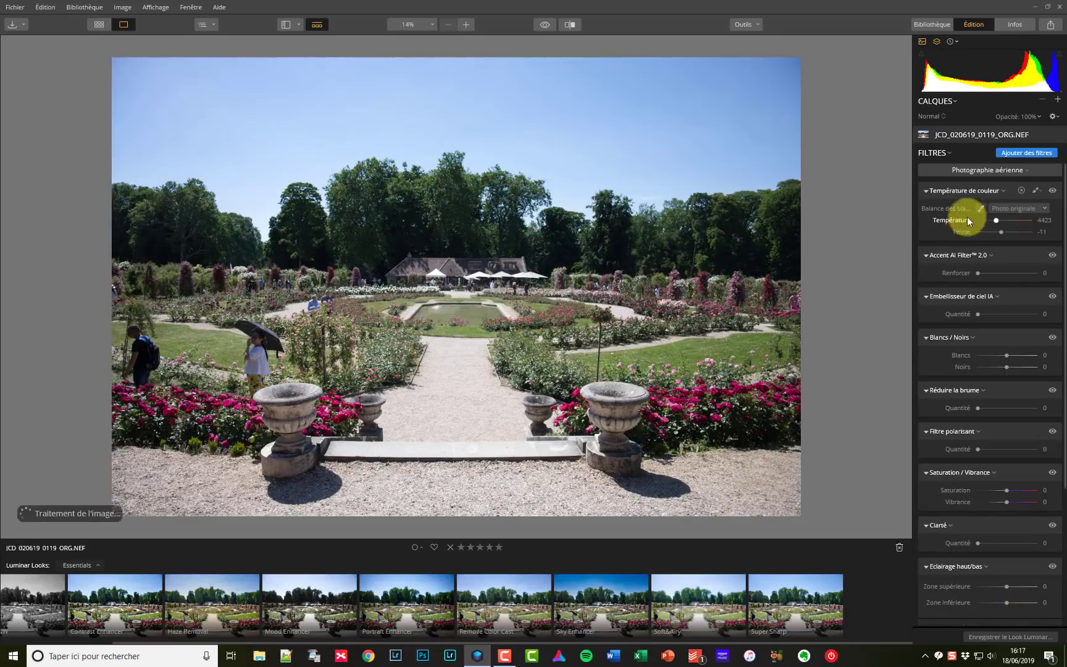
pyautogui.click(984, 173)
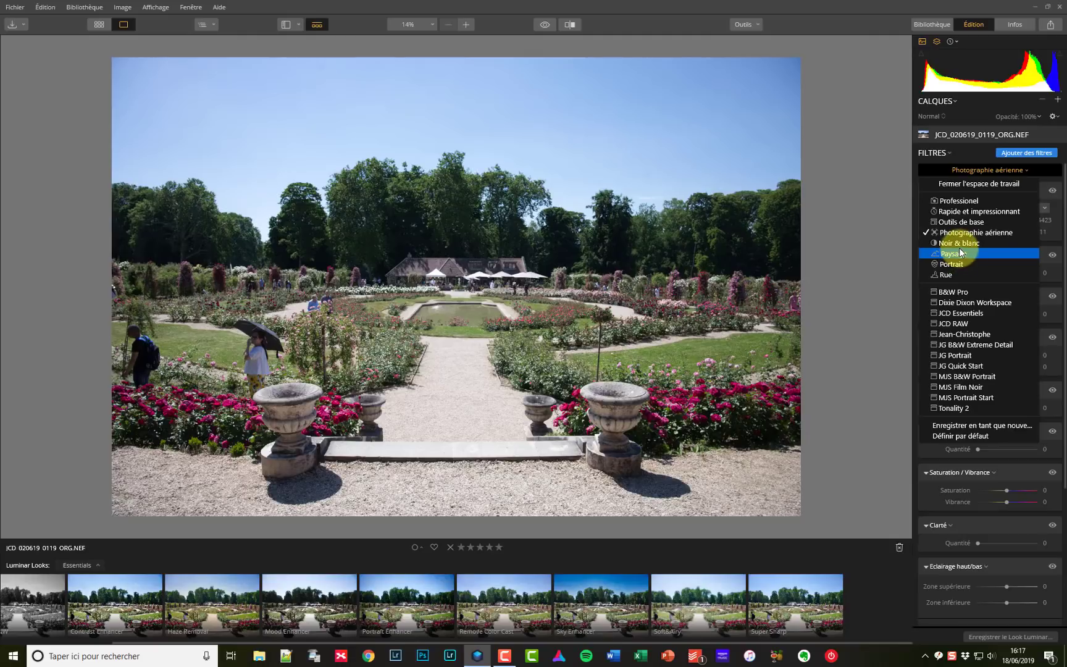
pyautogui.click(962, 324)
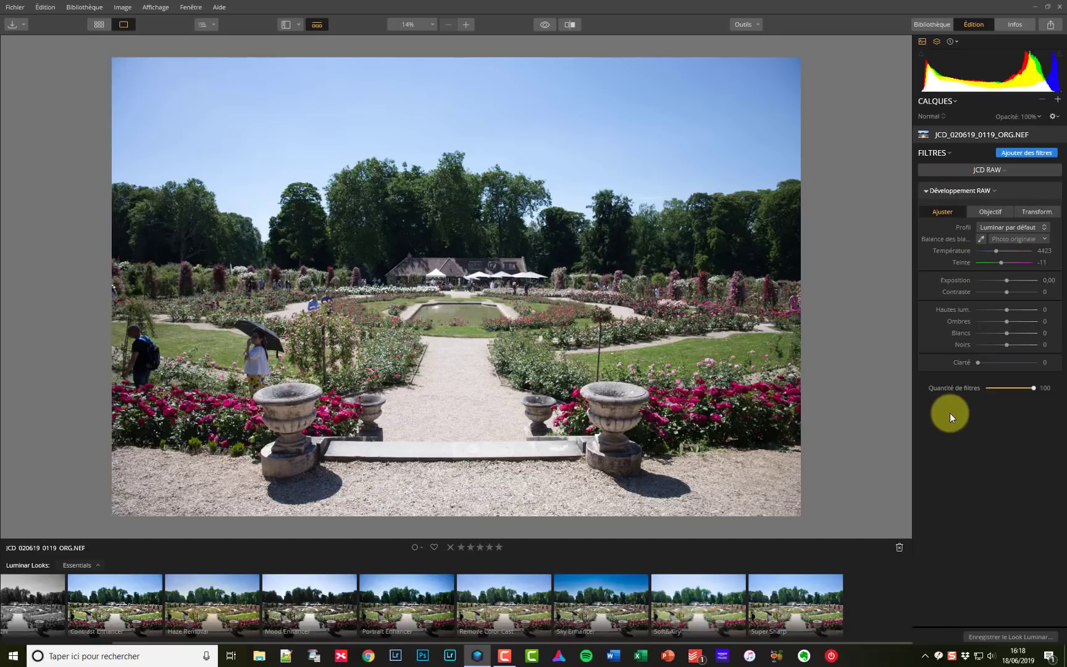
# Step: Open the filter catalogue and examine its categories and the filters' preview descriptions
pyautogui.click(1014, 153)
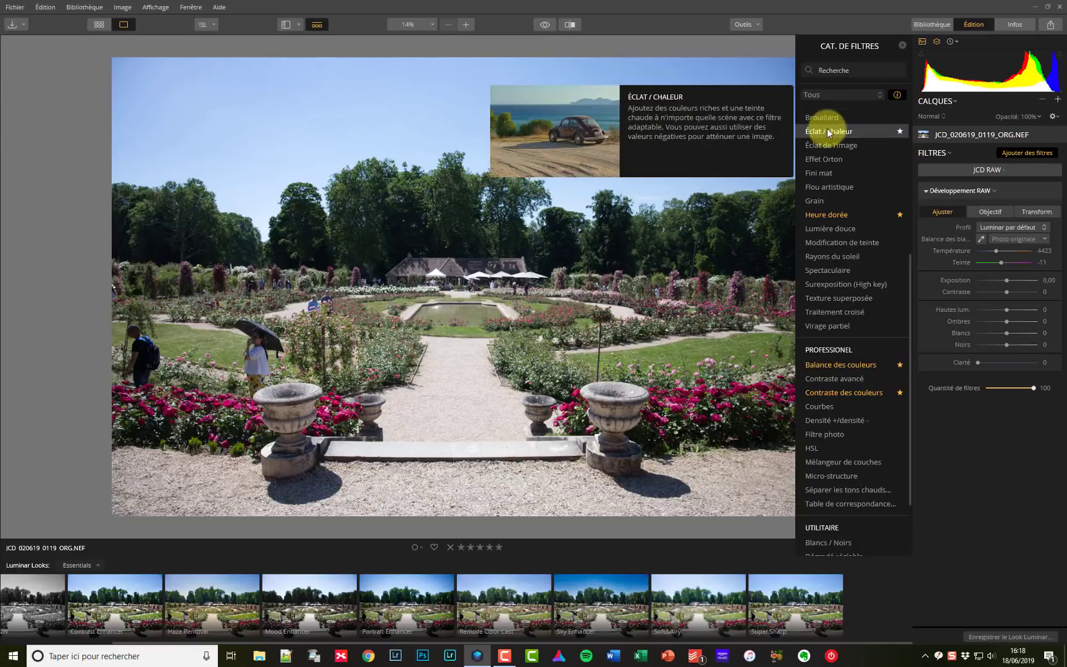
pyautogui.scroll(4, 830, 259)
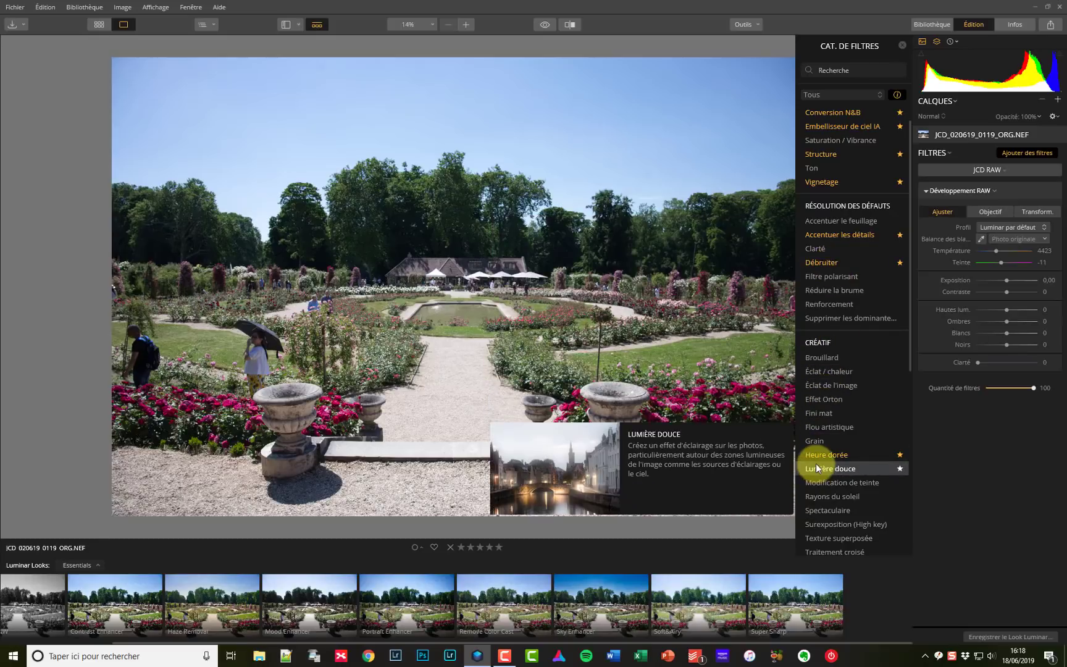
pyautogui.scroll(-4, 816, 464)
pyautogui.scroll(5, 817, 462)
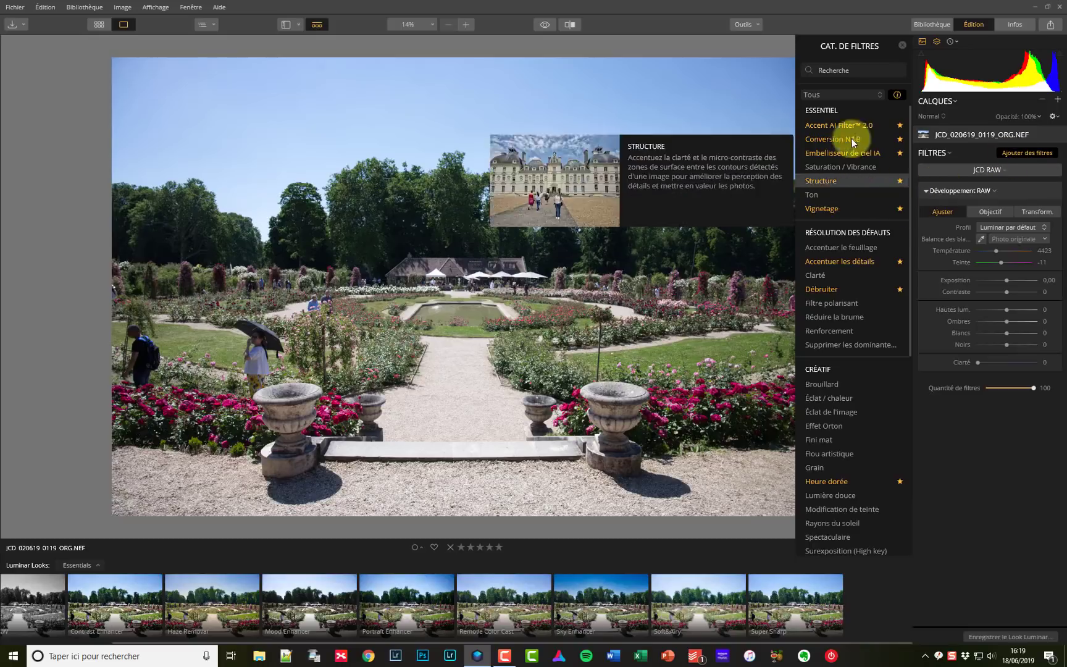
pyautogui.click(897, 96)
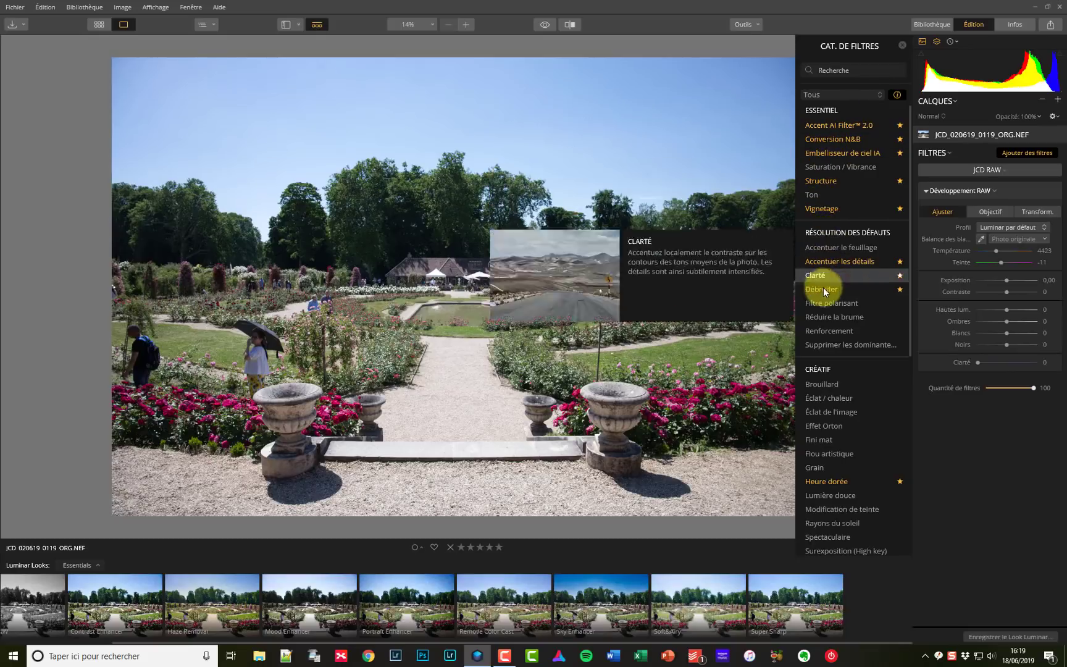
pyautogui.scroll(-4, 833, 343)
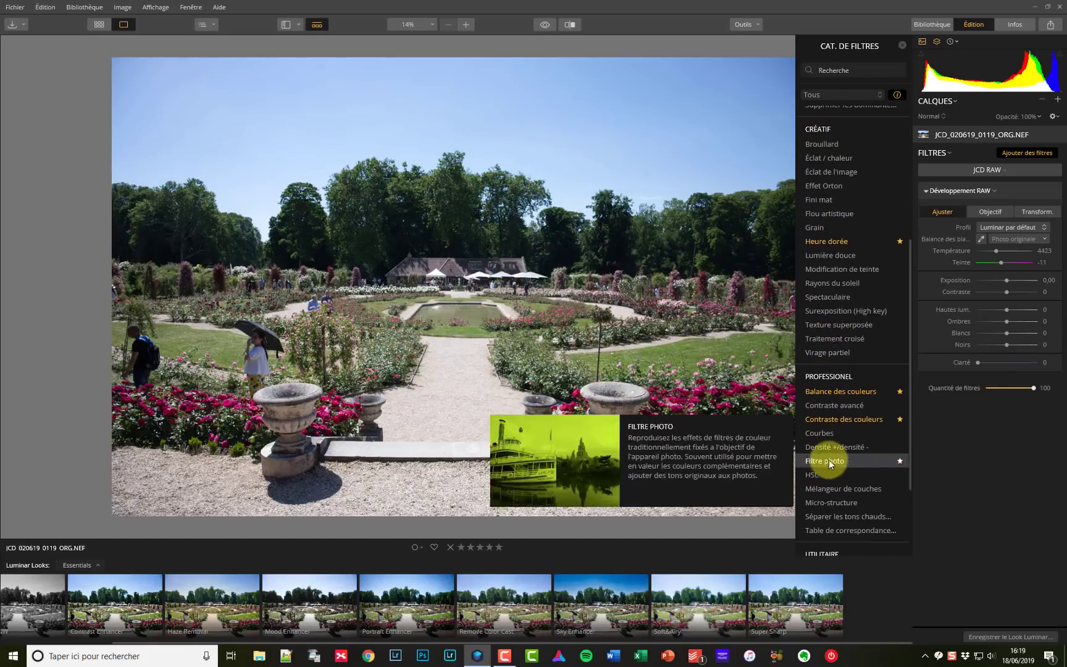
# Step: Try the Rayons du soleil filter on the photo with Quantité at 63, and remove the filter
pyautogui.click(826, 284)
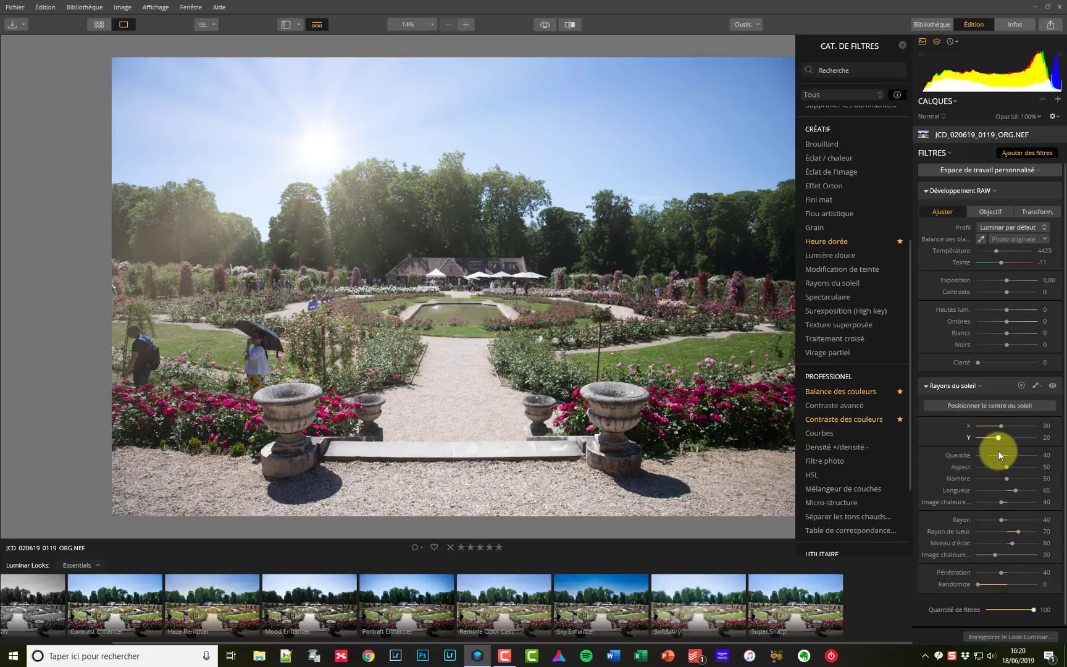
pyautogui.moveTo(1000, 455)
pyautogui.mouseDown()
pyautogui.moveTo(1022, 457)
pyautogui.moveTo(985, 455)
pyautogui.moveTo(1015, 460)
pyautogui.mouseUp()
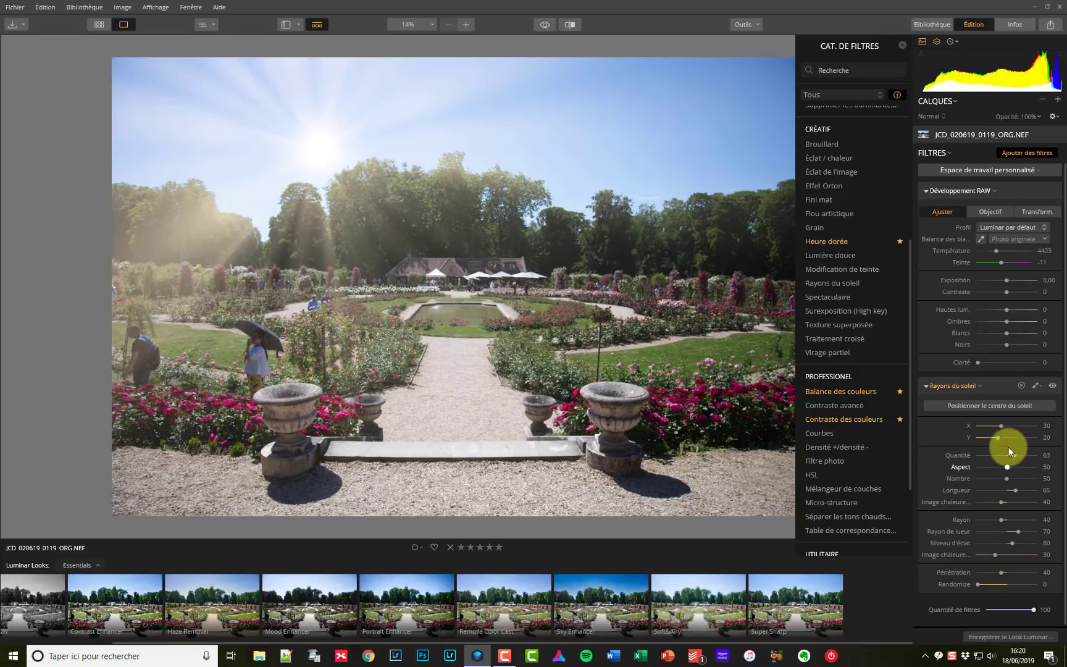
pyautogui.click(980, 386)
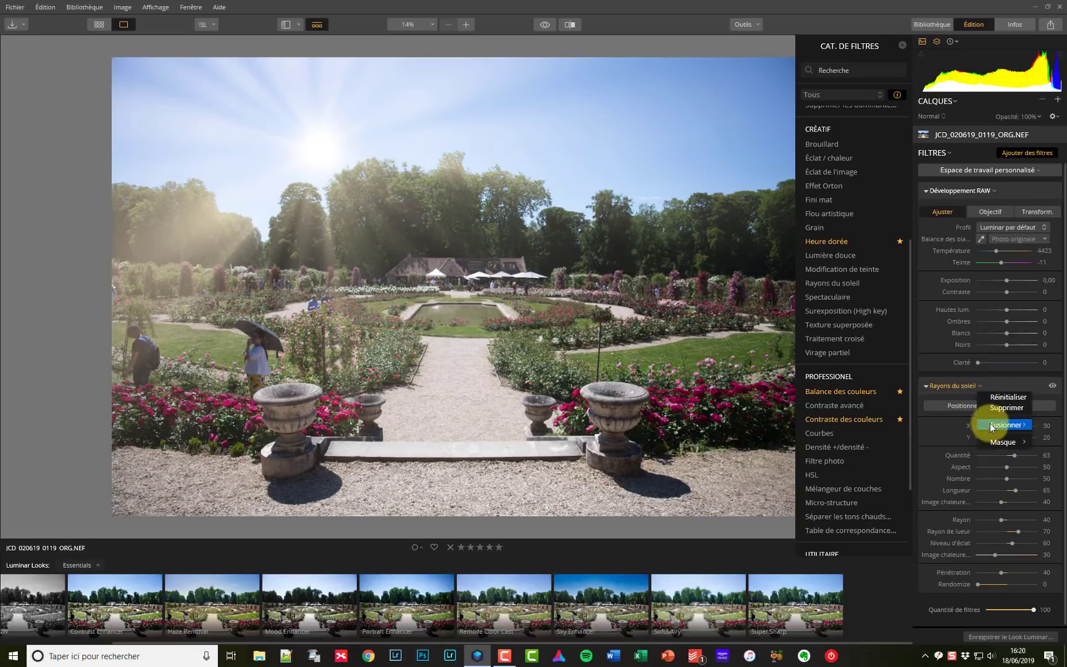
pyautogui.click(992, 407)
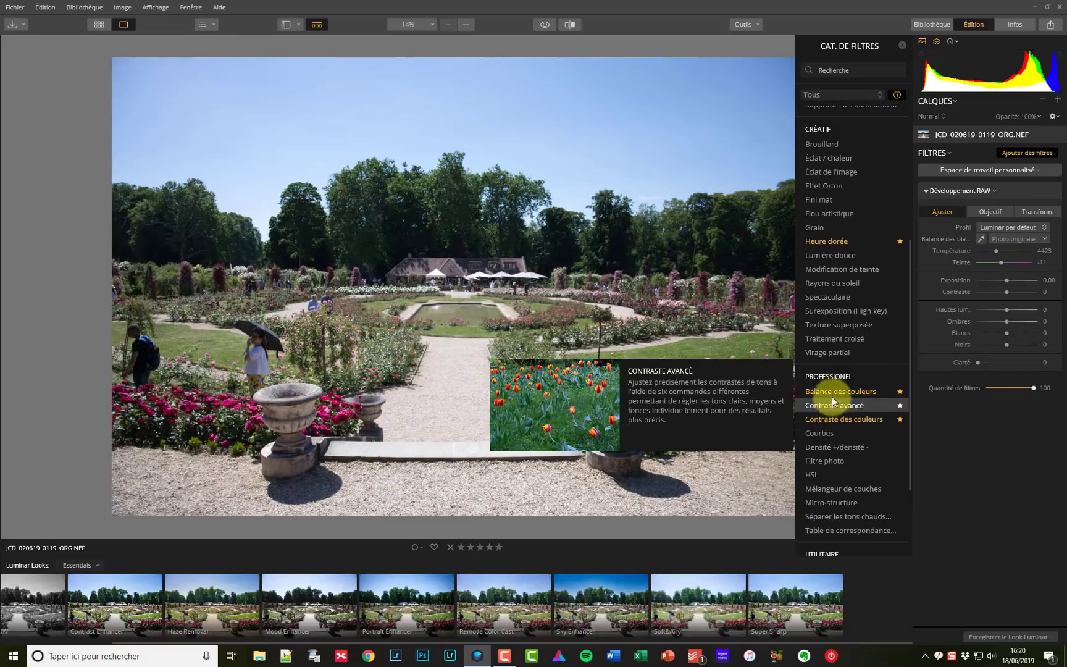
# Step: Examine the catalogue's filters and their descriptions from Essentiel through Utilitaire
pyautogui.scroll(-3, 837, 456)
pyautogui.scroll(8, 843, 488)
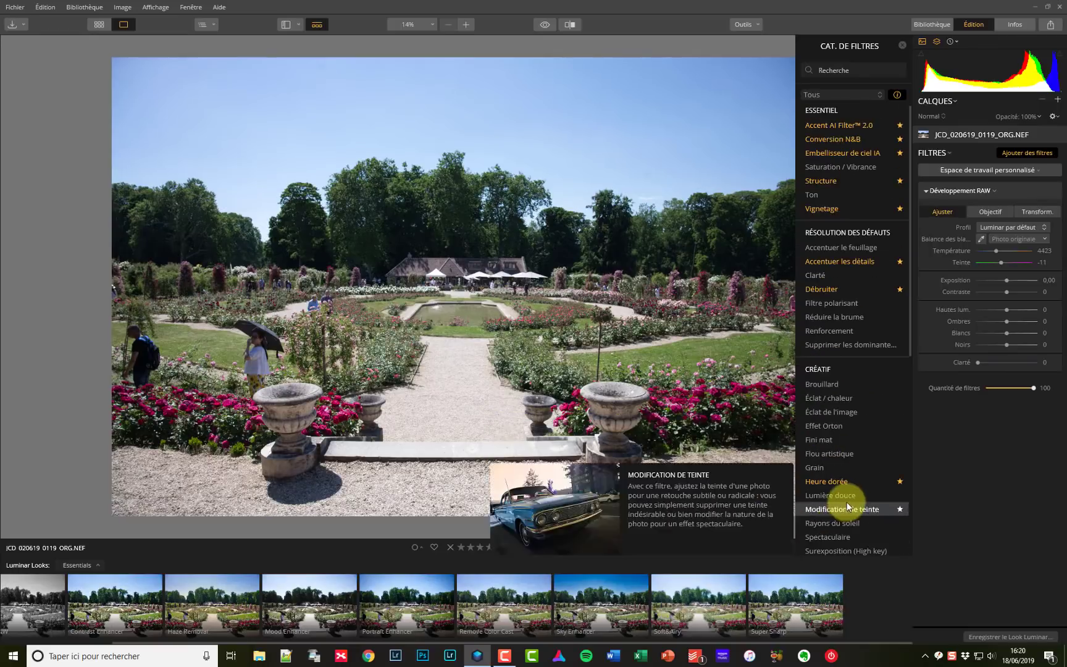
pyautogui.scroll(-5, 853, 309)
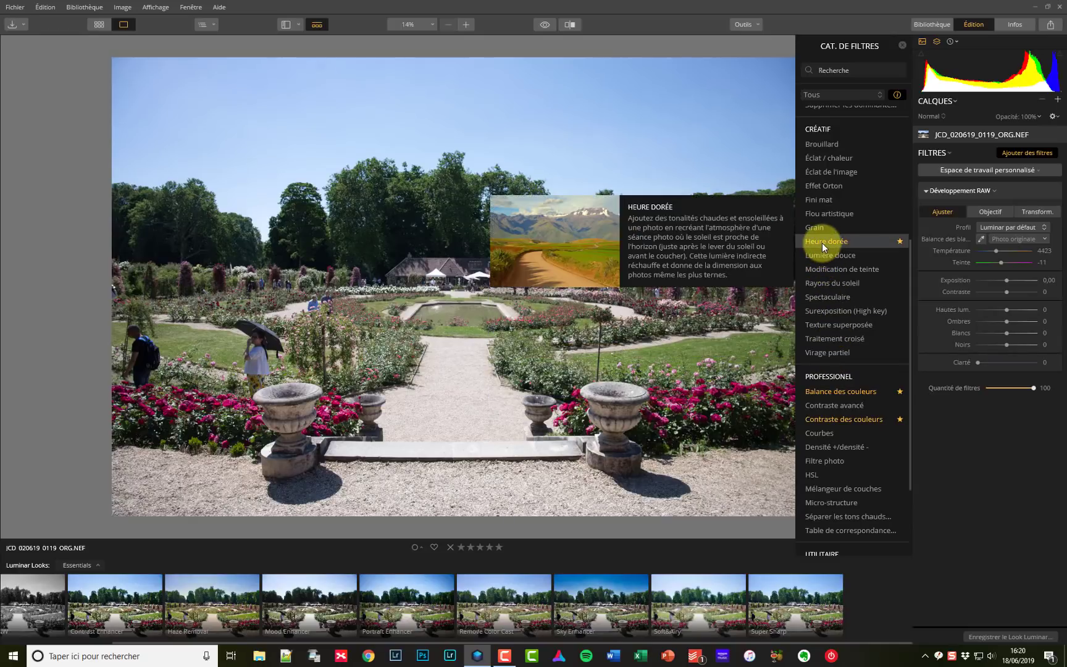
pyautogui.scroll(2, 822, 243)
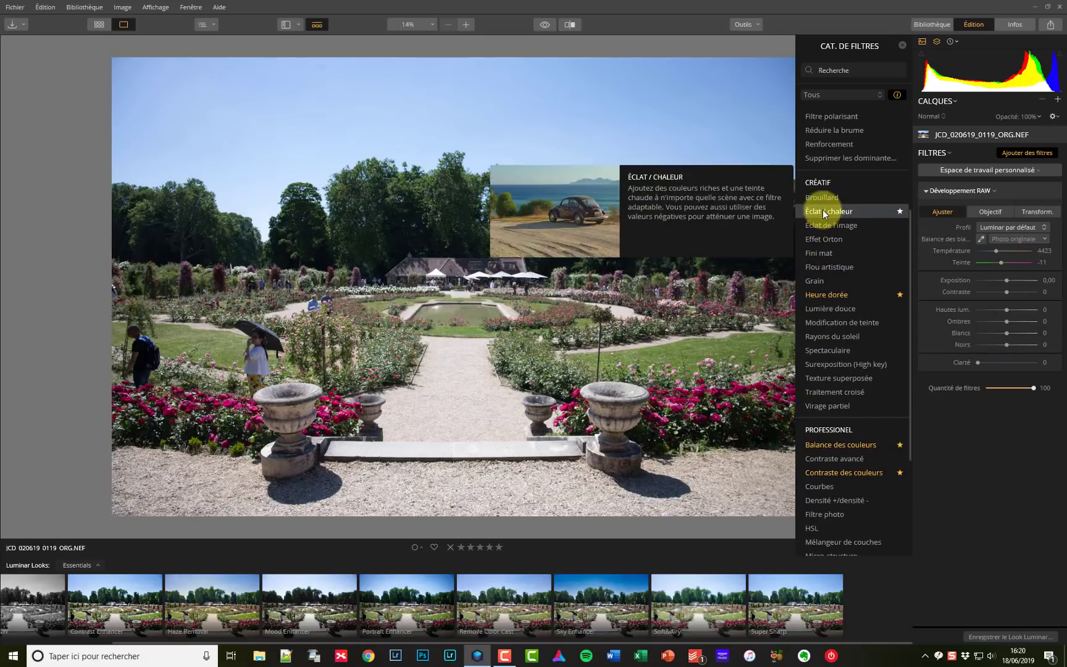
pyautogui.scroll(2, 823, 201)
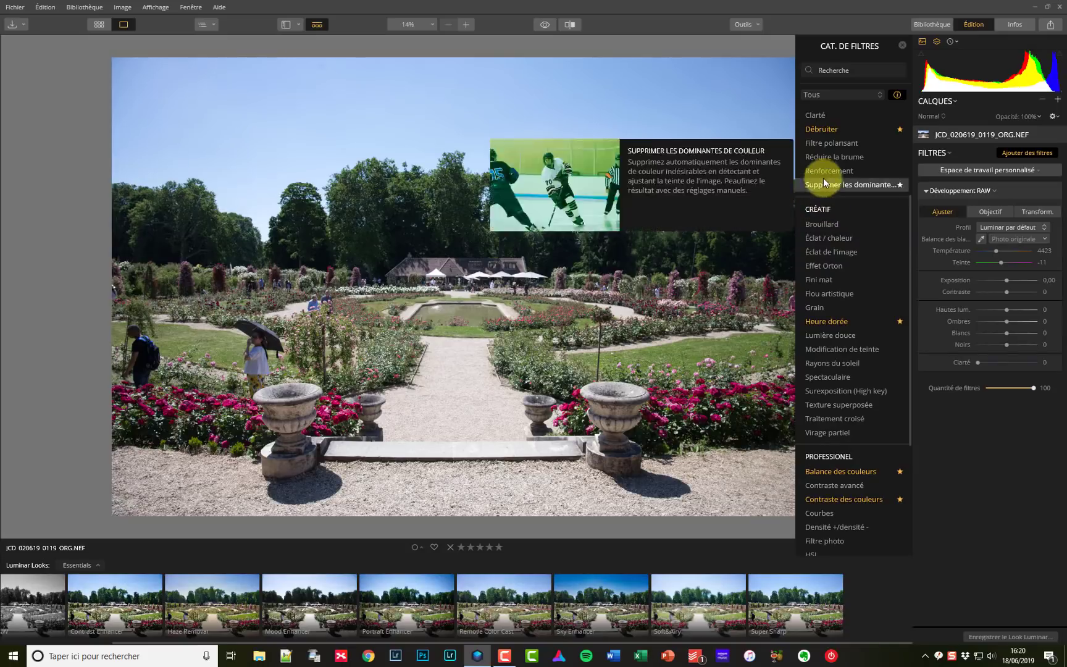
pyautogui.scroll(-2, 819, 303)
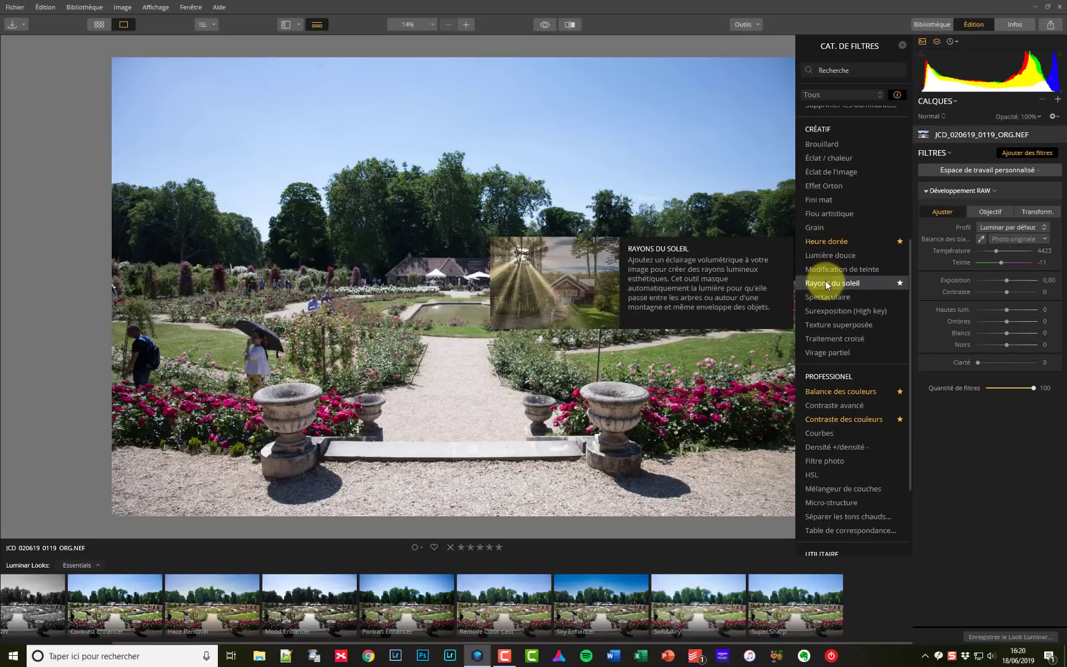
pyautogui.scroll(-1, 831, 370)
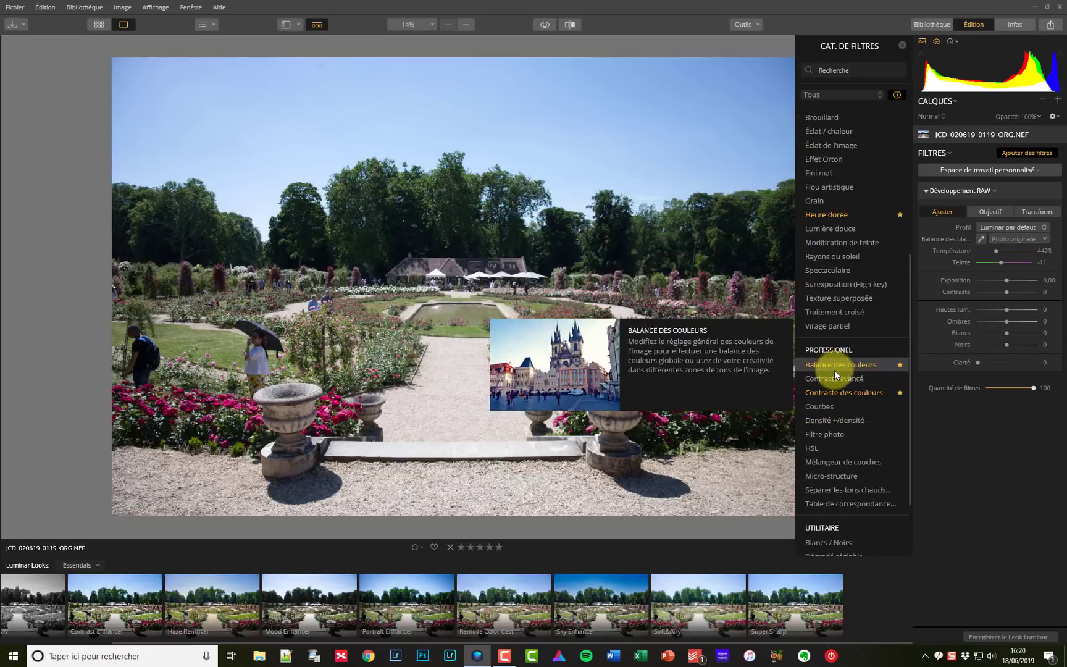
pyautogui.scroll(-1, 831, 396)
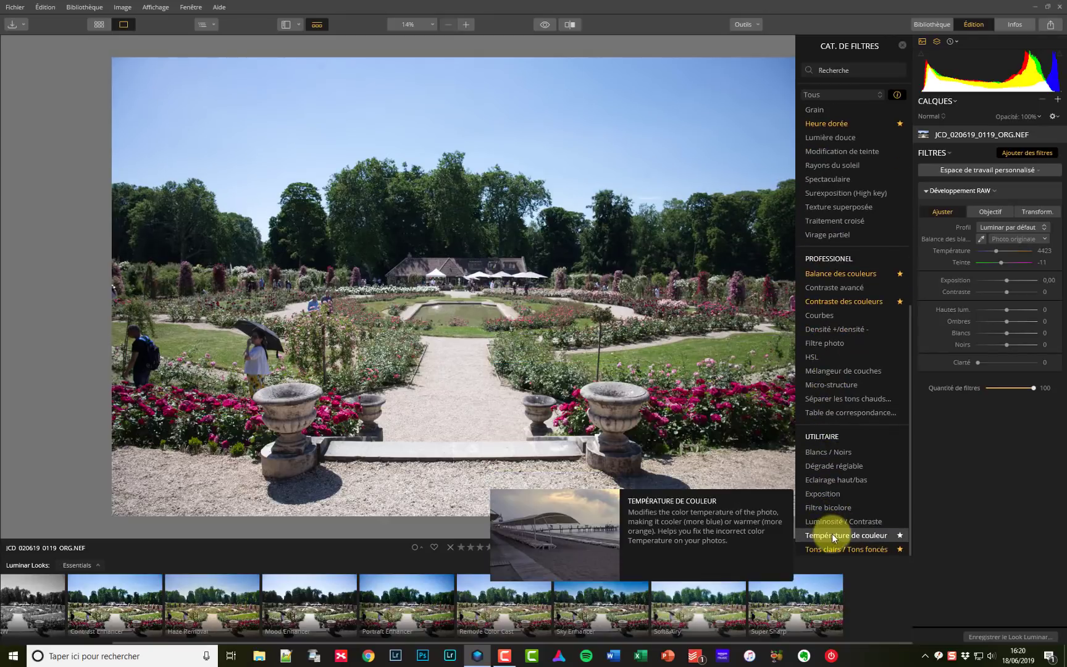
pyautogui.scroll(3, 833, 518)
pyautogui.scroll(3, 842, 499)
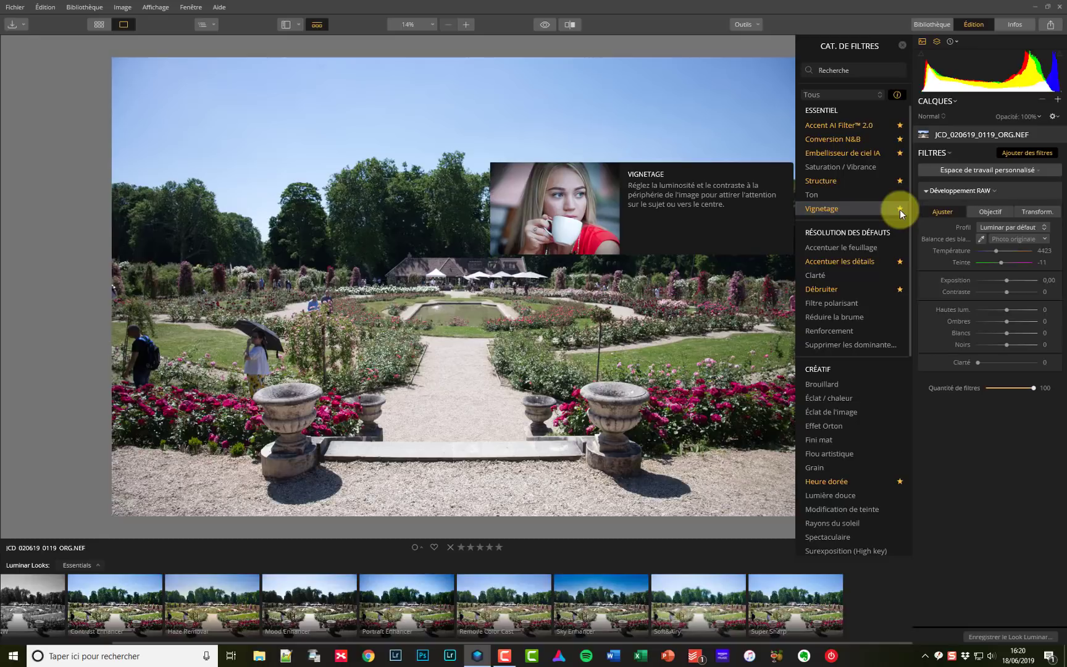
# Step: Toggle Vignetage's favourite mark off and on, view the Favoris list, and close the catalogue with Tous selected
pyautogui.click(900, 209)
pyautogui.click(899, 208)
pyautogui.click(881, 95)
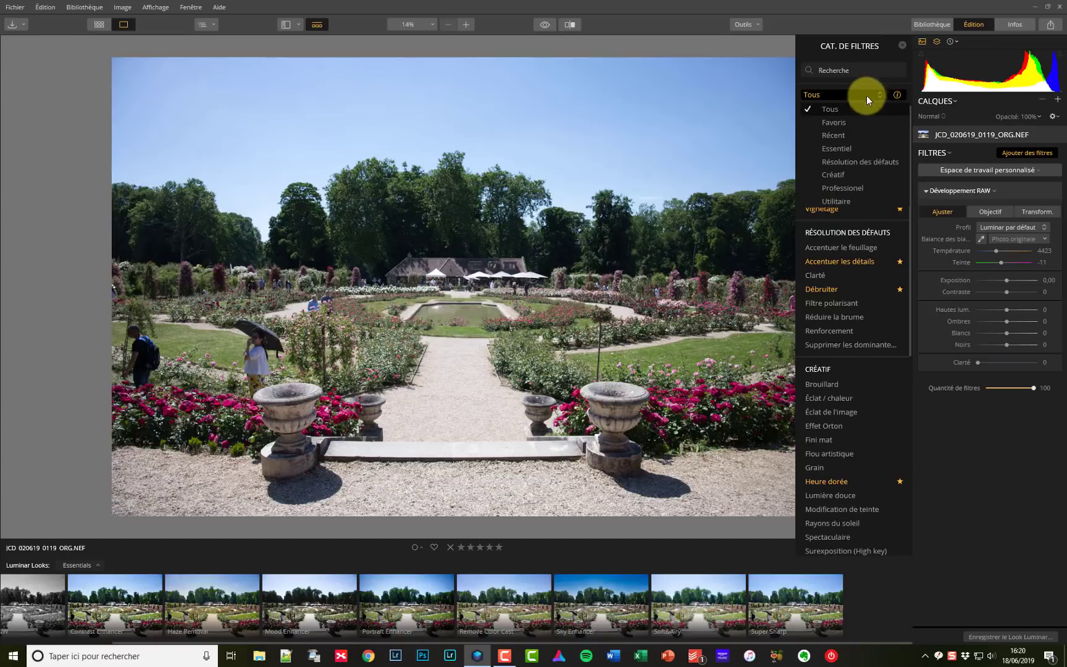
pyautogui.click(854, 121)
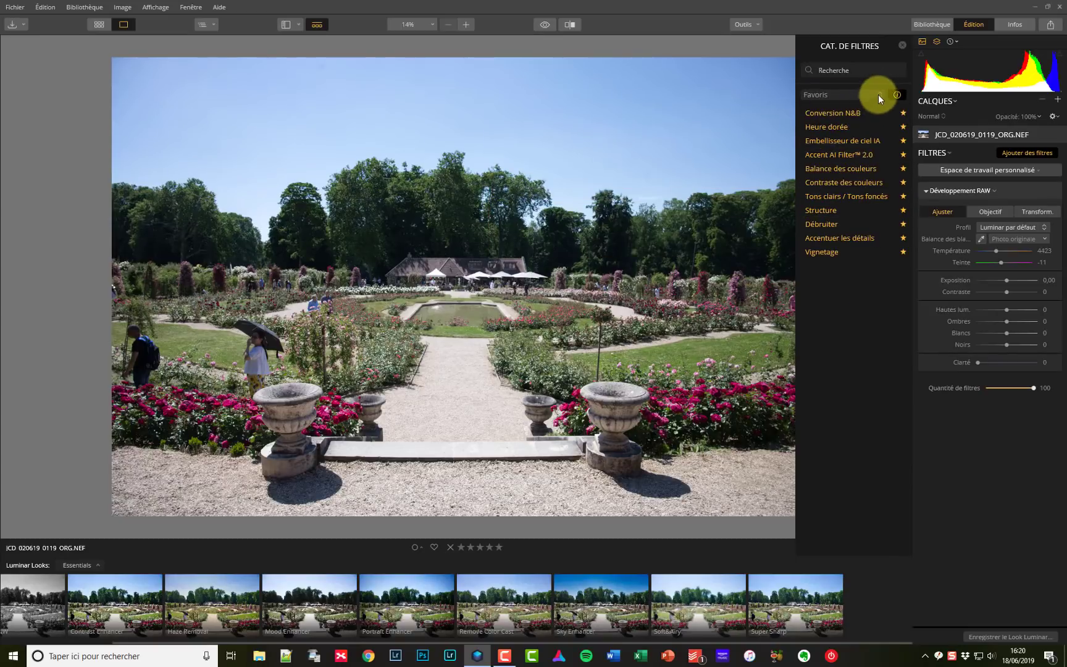
pyautogui.click(879, 94)
pyautogui.click(848, 105)
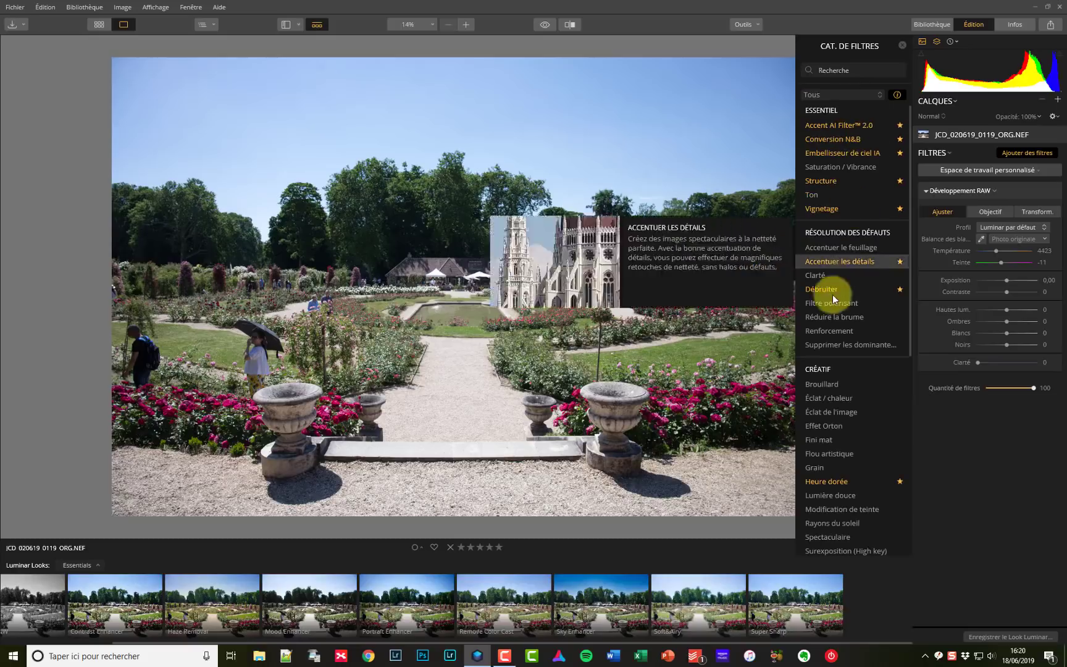
pyautogui.click(902, 46)
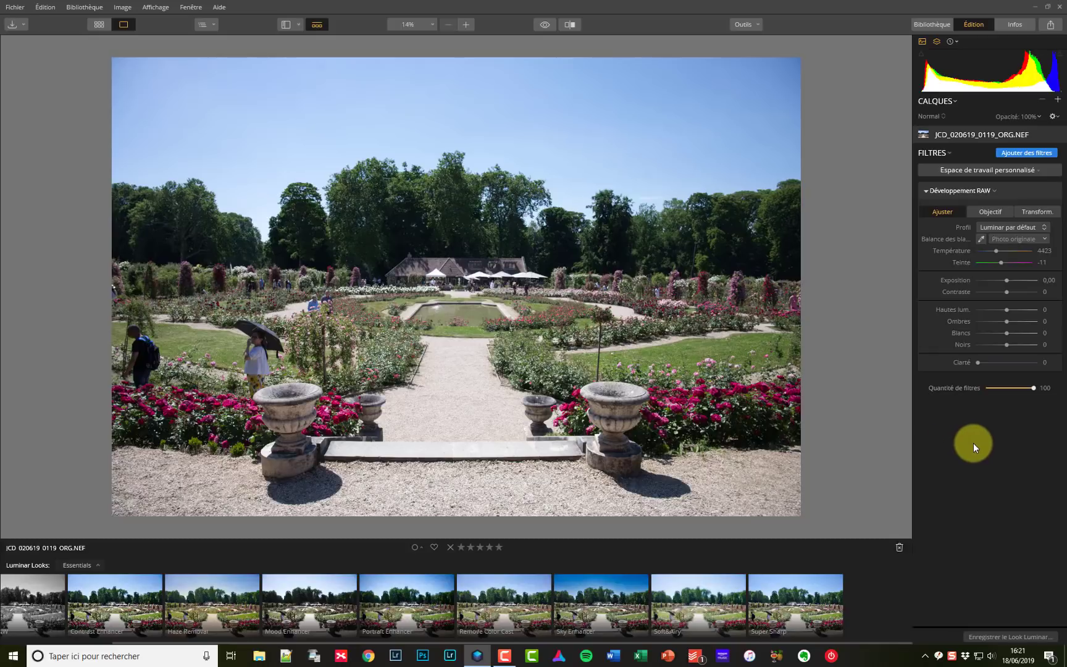
# Step: Add the Structure, Embellisseur de ciel IA, Accentuer les détails and Balance des couleurs filters, and close the filter catalogue
pyautogui.click(1022, 154)
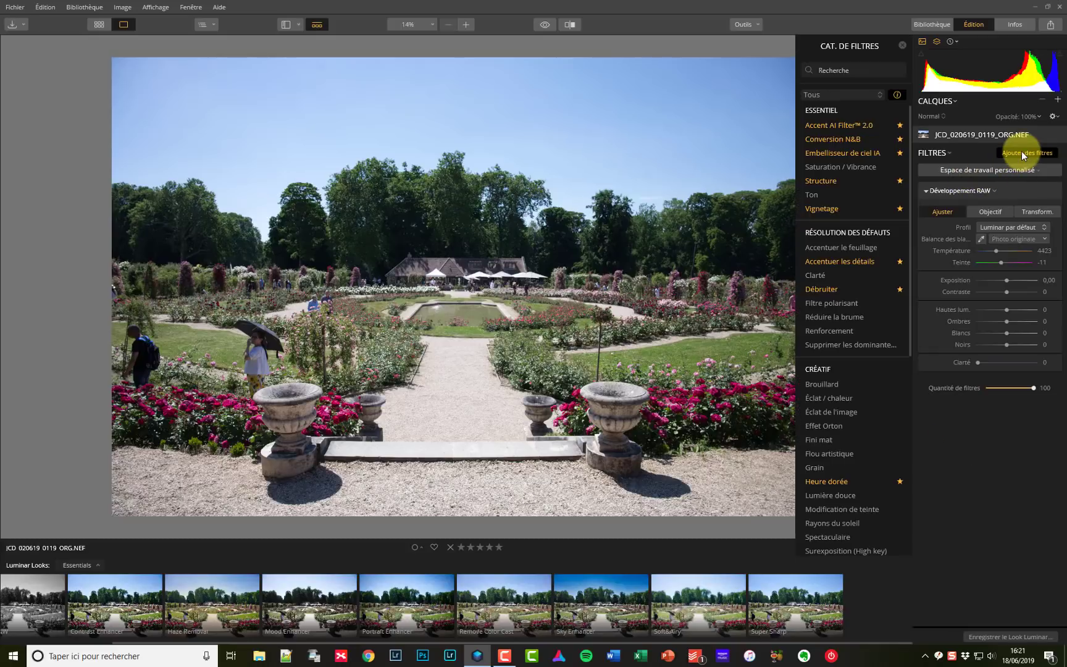
pyautogui.click(823, 180)
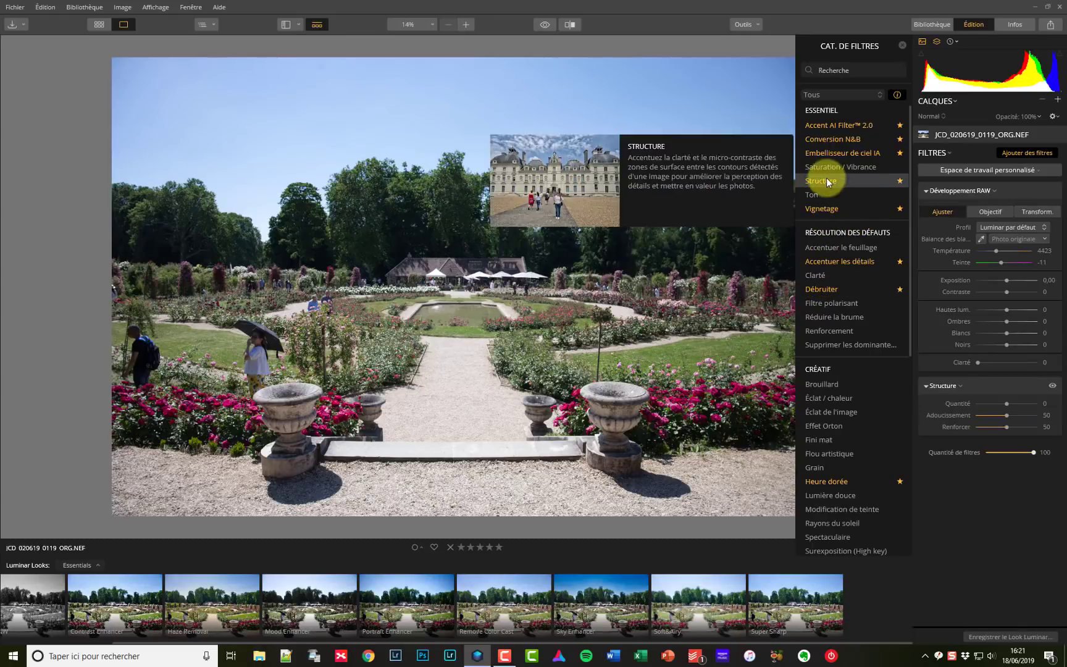
pyautogui.click(827, 155)
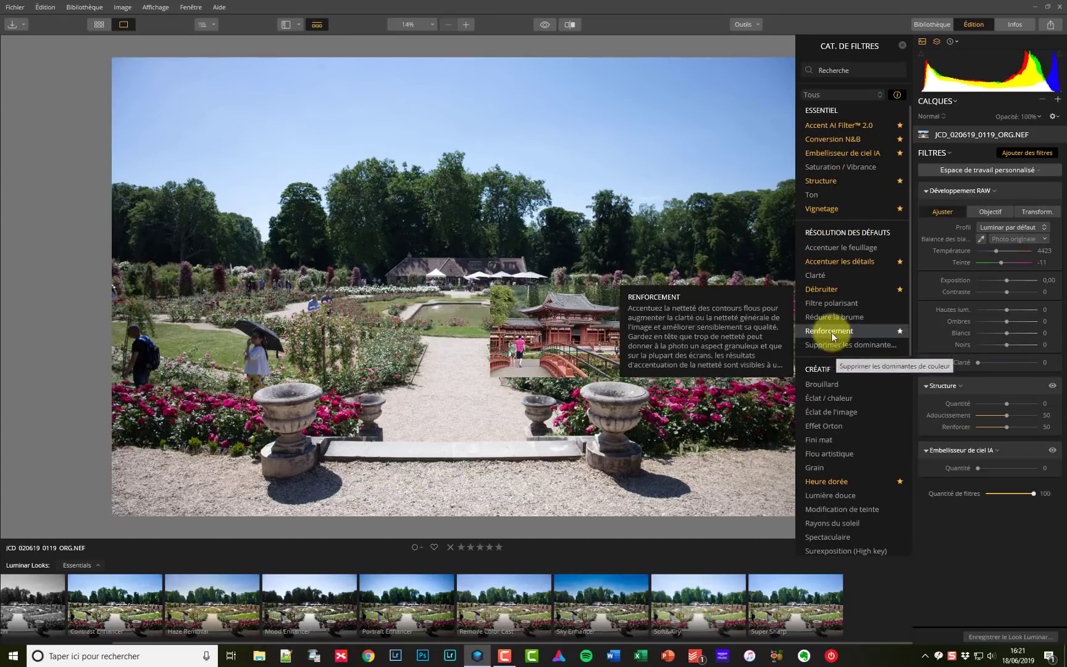
pyautogui.click(834, 261)
pyautogui.scroll(-4, 835, 371)
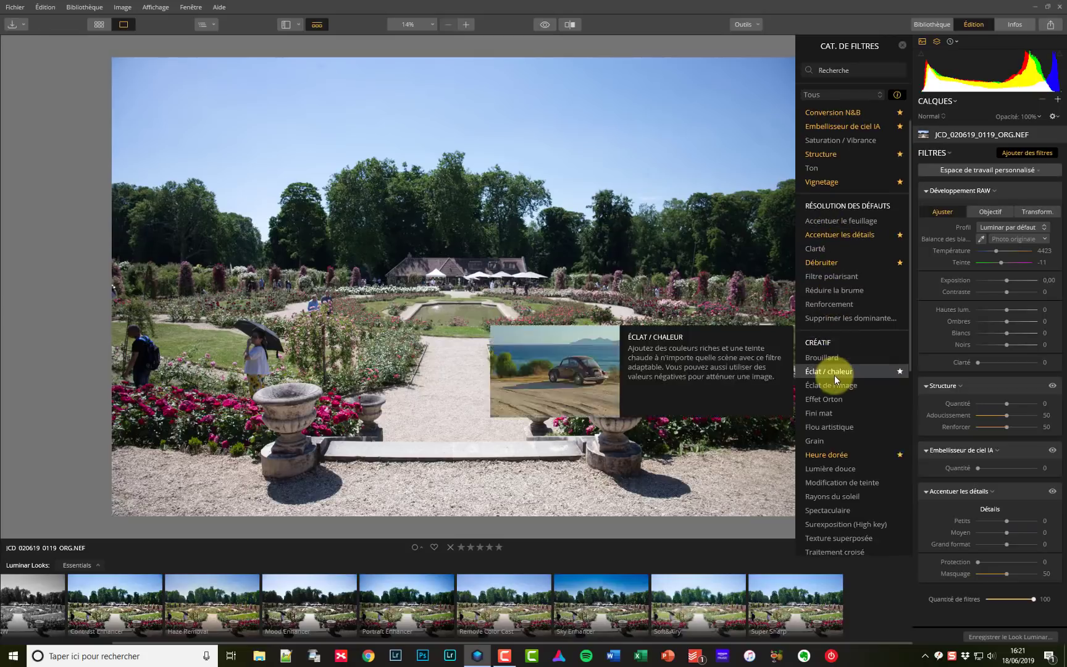
pyautogui.scroll(-4, 834, 368)
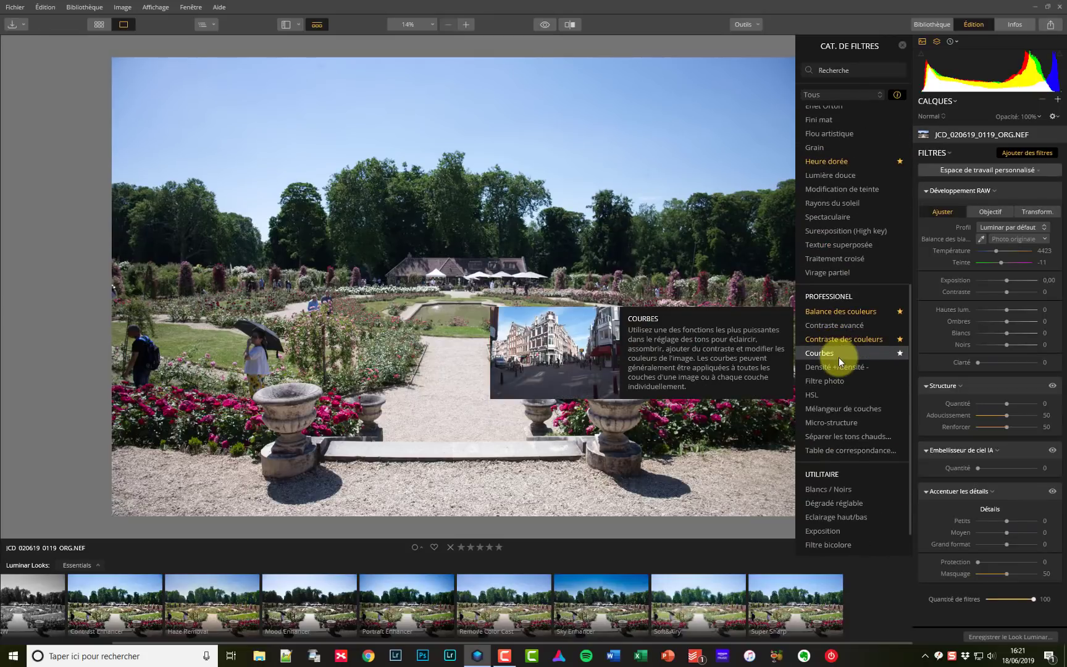
pyautogui.click(833, 311)
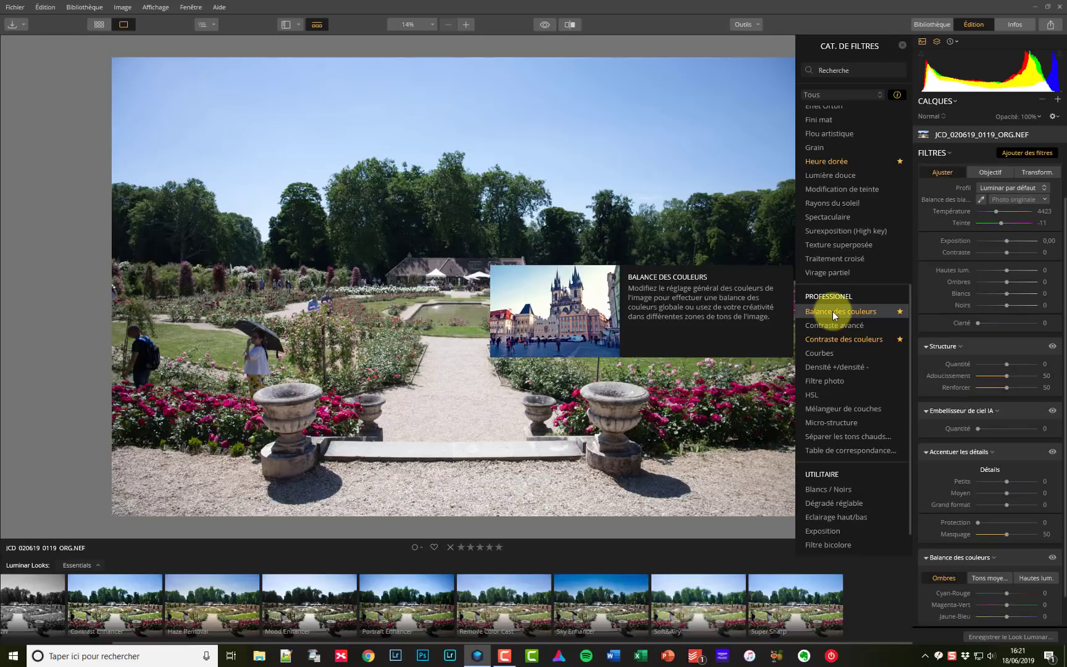
pyautogui.click(902, 45)
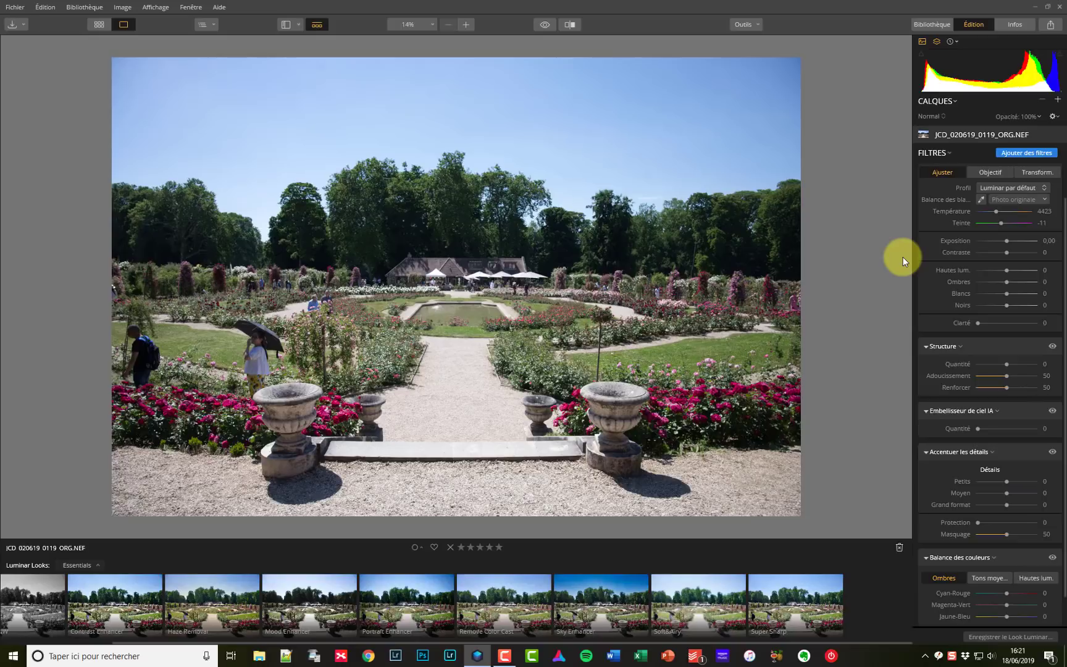
# Step: Review the added filters and view the option for saving them as a new workspace
pyautogui.scroll(-1, 967, 334)
pyautogui.scroll(2, 966, 396)
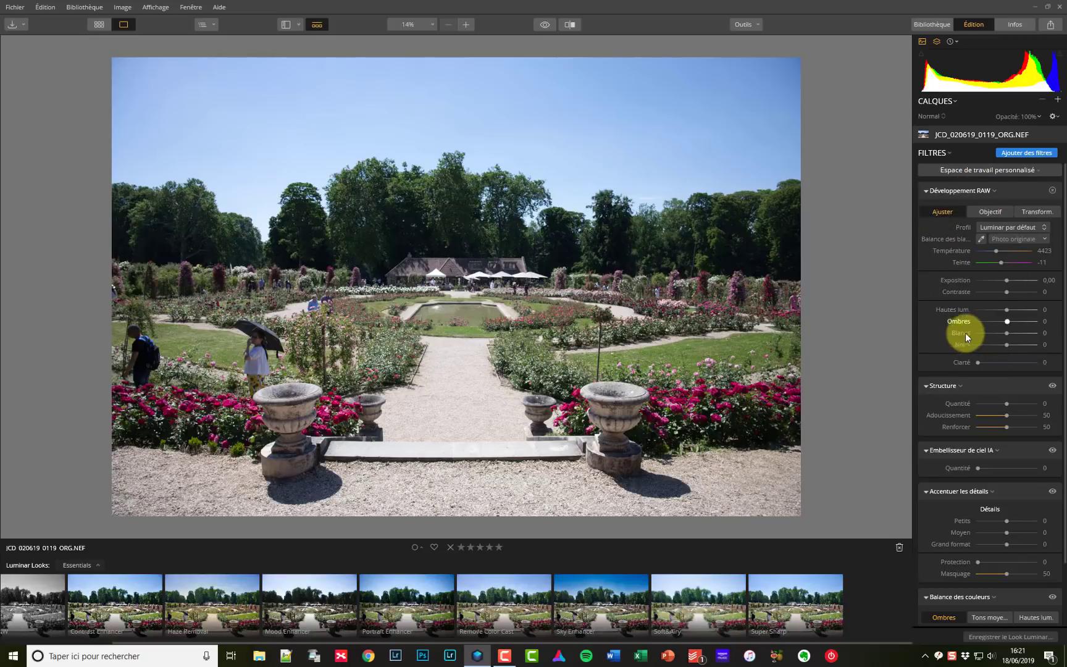
pyautogui.click(966, 171)
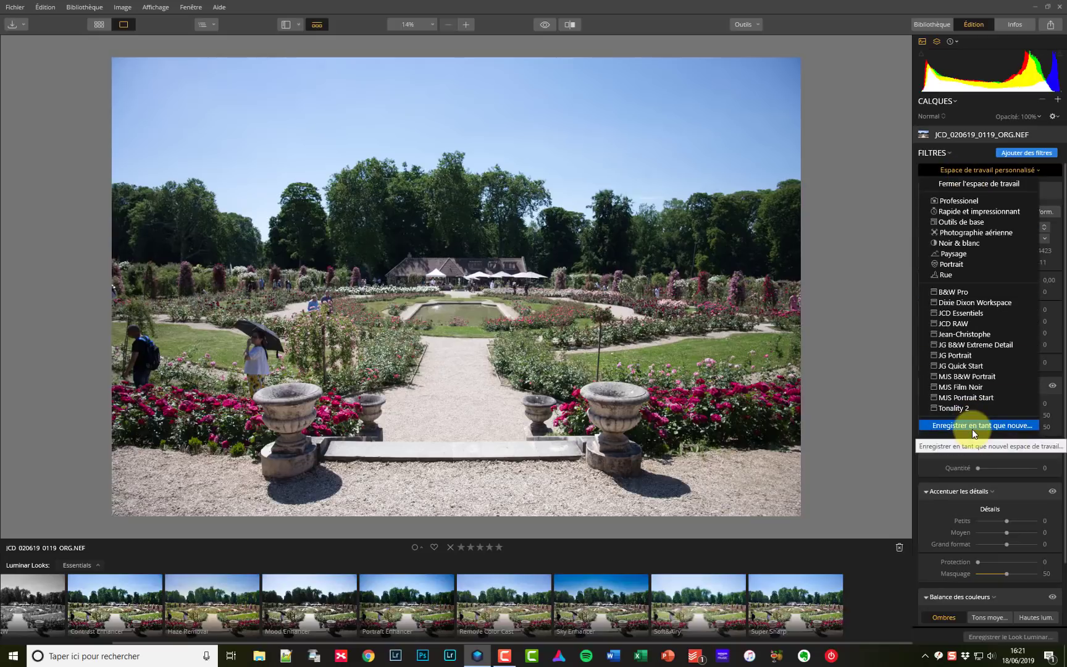
pyautogui.click(970, 172)
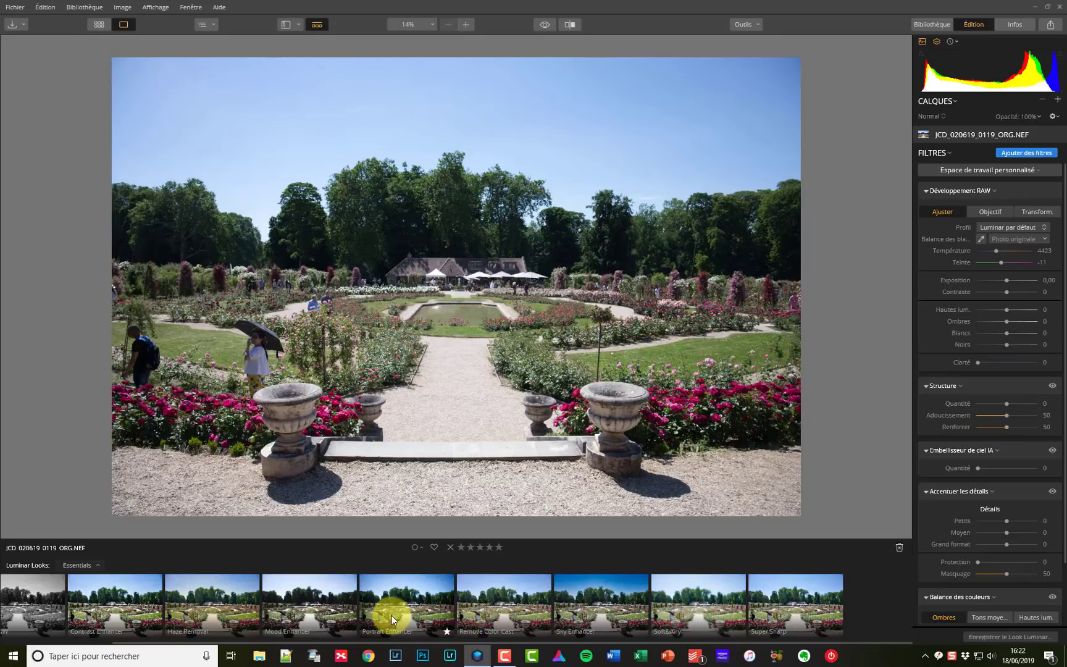
# Step: Try the Sky Enhancer, Portrait Enhancer and Classic B&W looks on the photo, and view the Luminar Looks collections
pyautogui.click(586, 609)
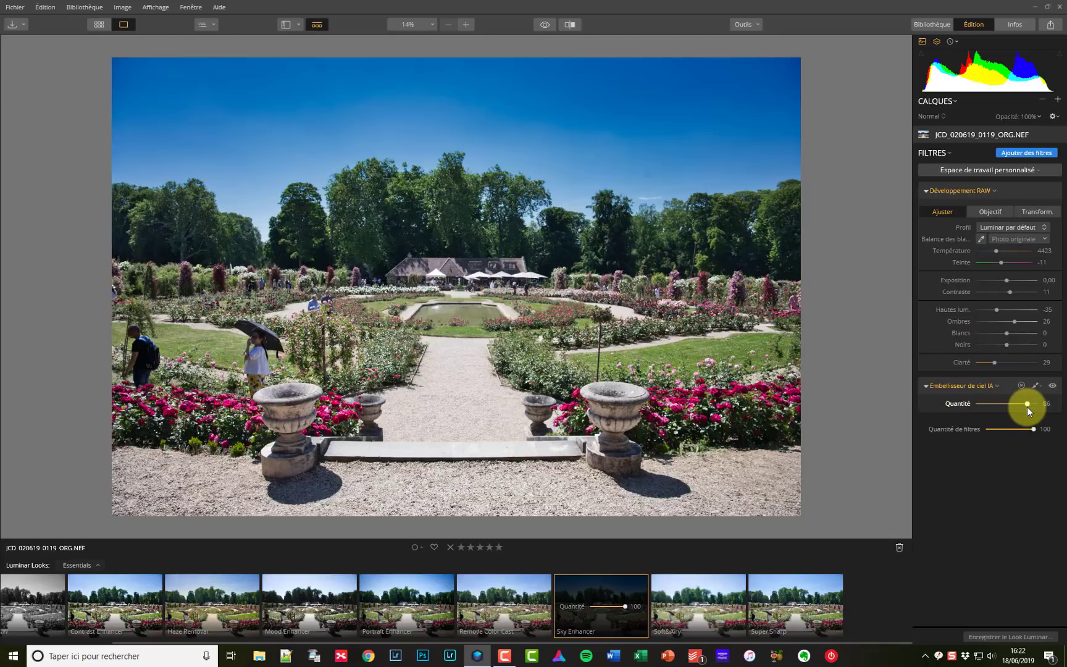
pyautogui.click(408, 601)
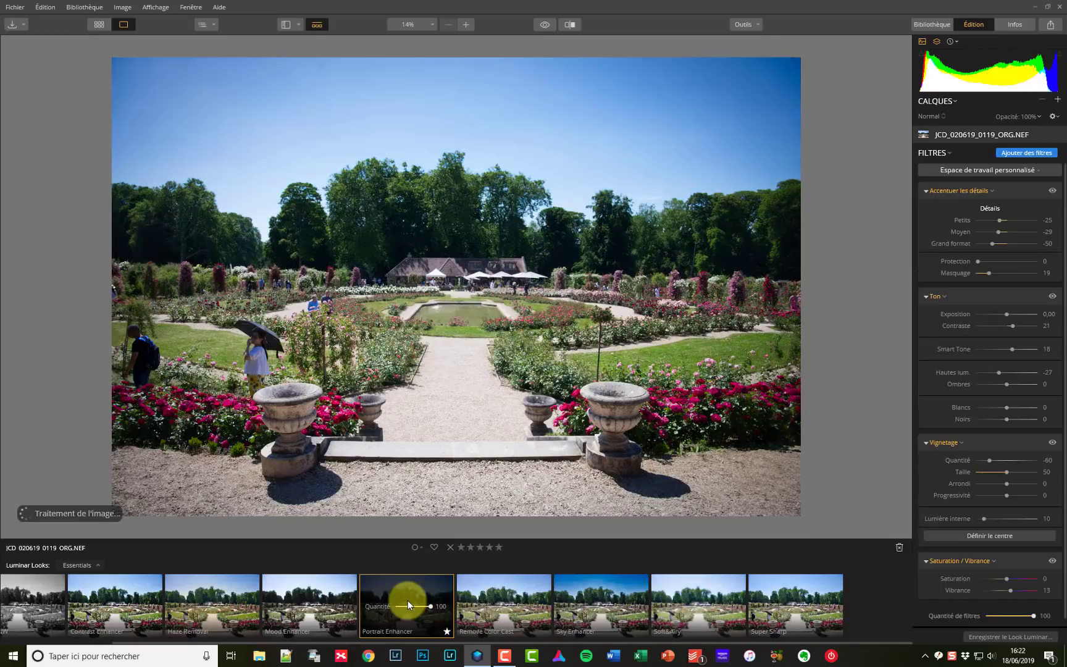
pyautogui.click(30, 601)
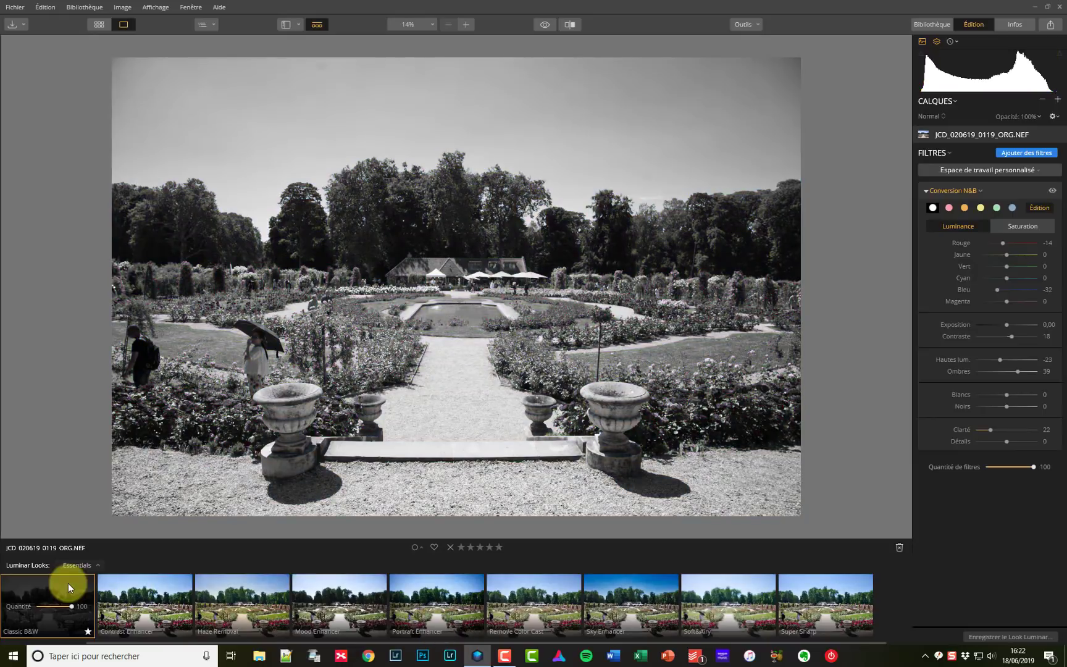
pyautogui.click(74, 567)
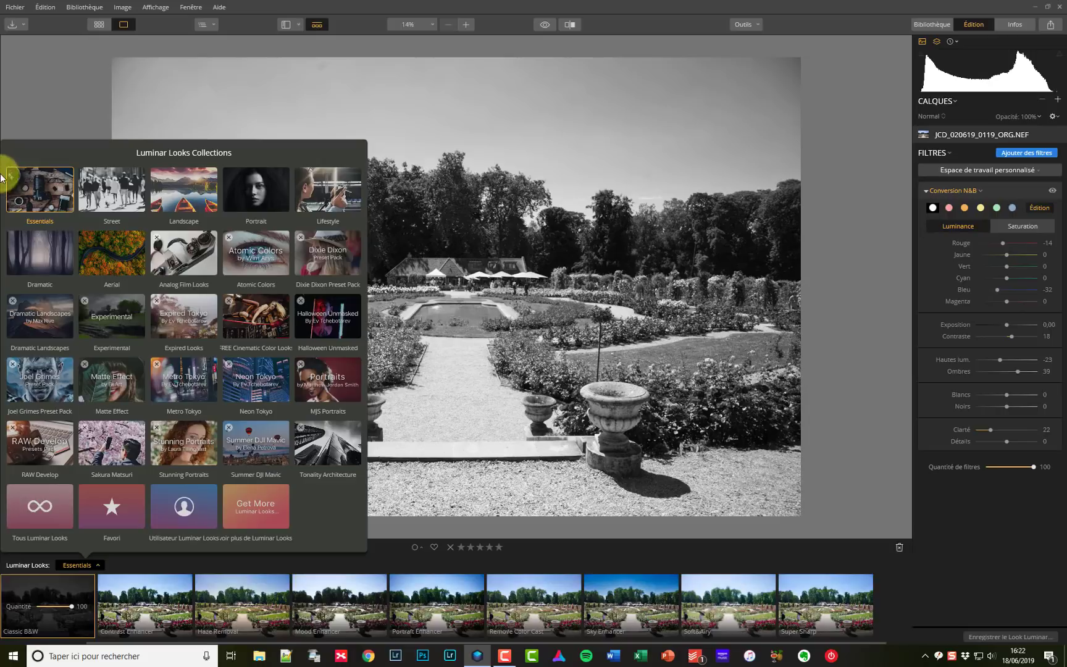
pyautogui.click(97, 565)
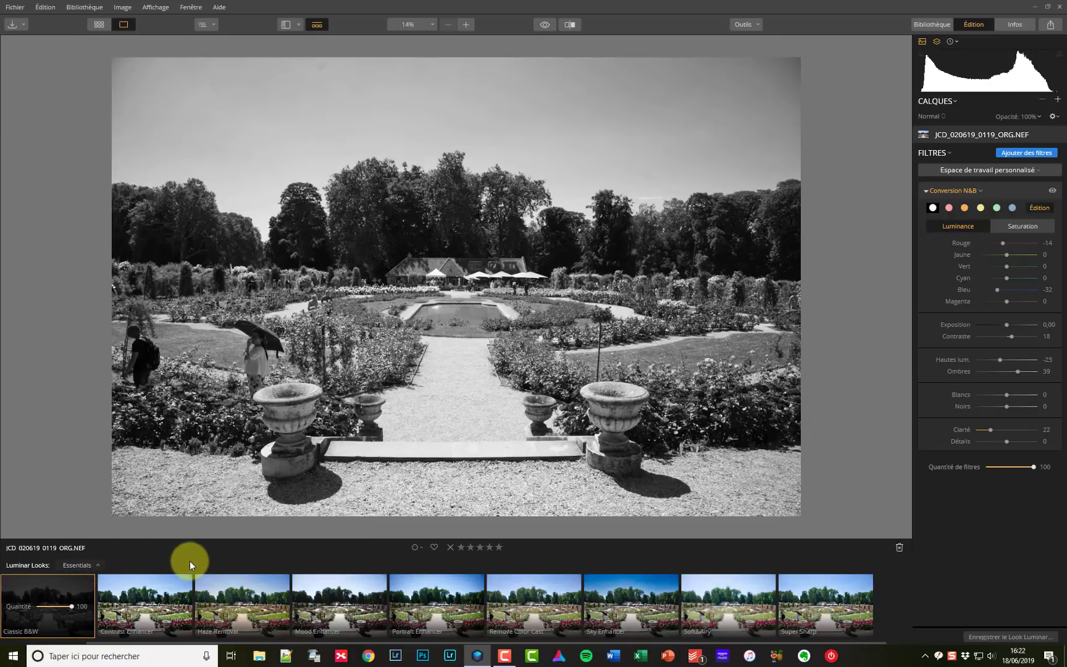
# Step: Restore the photo to Image d'origine from the edit history and hide the Luminar Looks strip
pyautogui.click(958, 42)
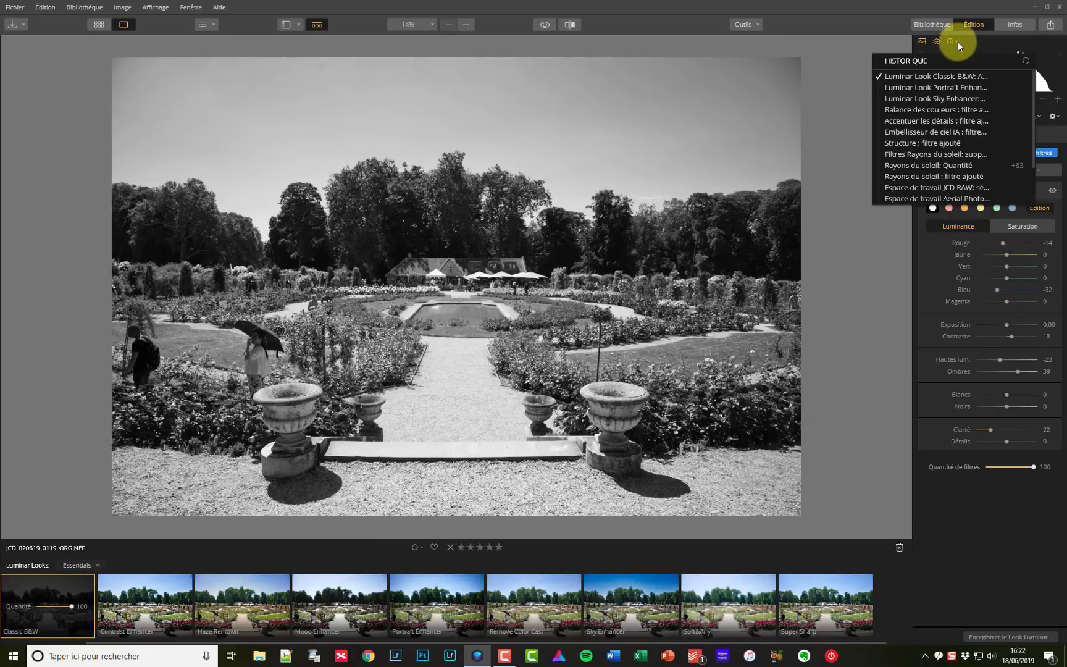
pyautogui.scroll(-3, 951, 154)
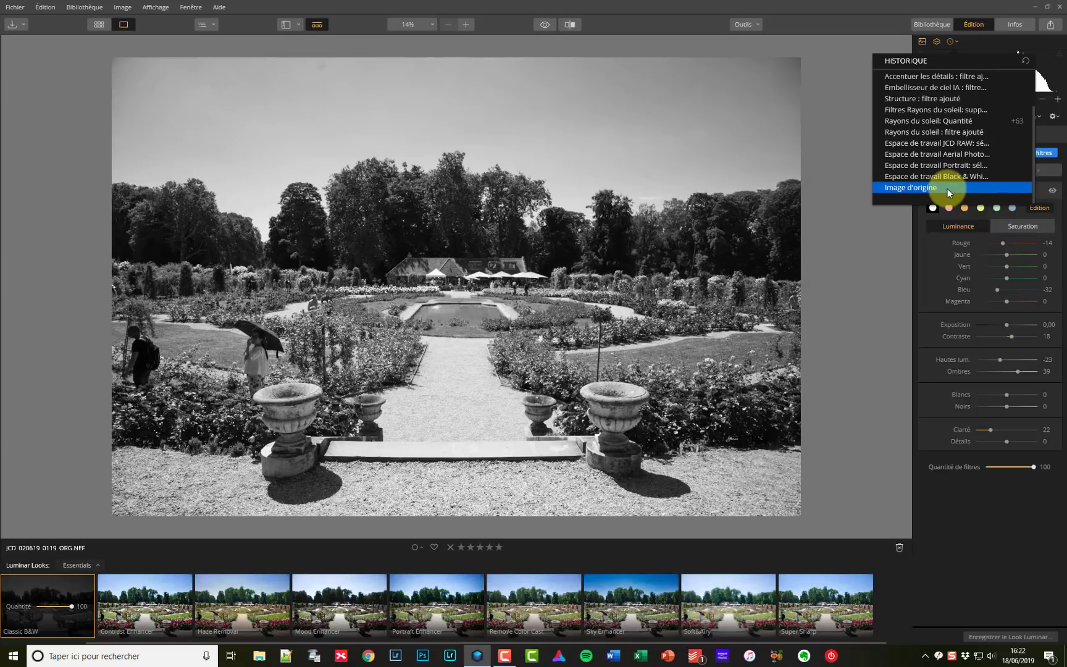
pyautogui.click(947, 188)
pyautogui.click(956, 41)
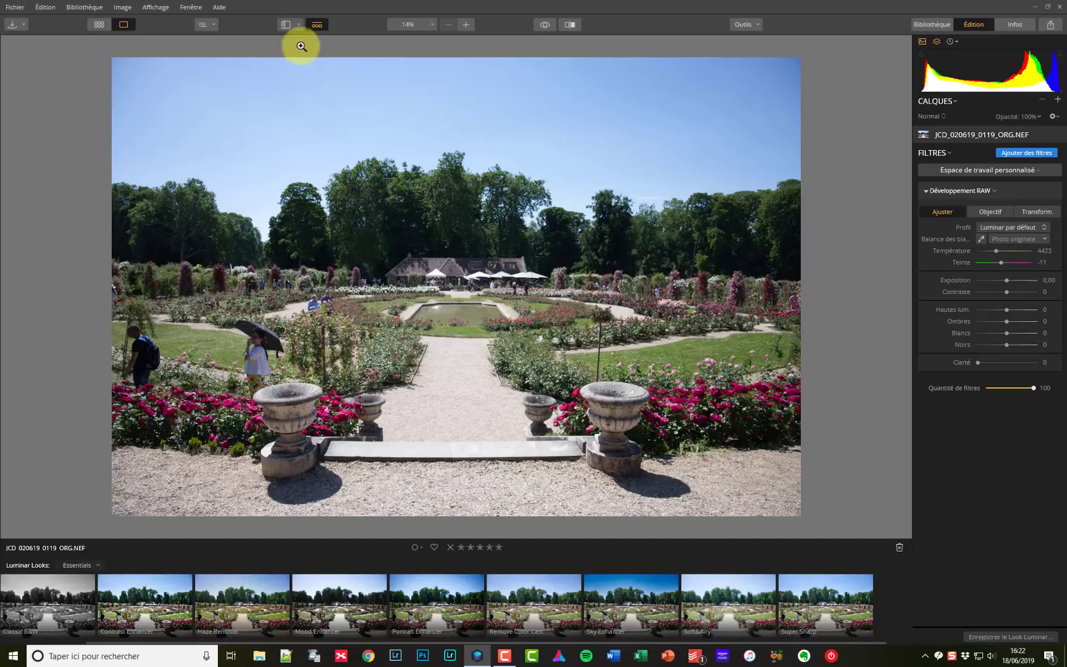
pyautogui.click(317, 24)
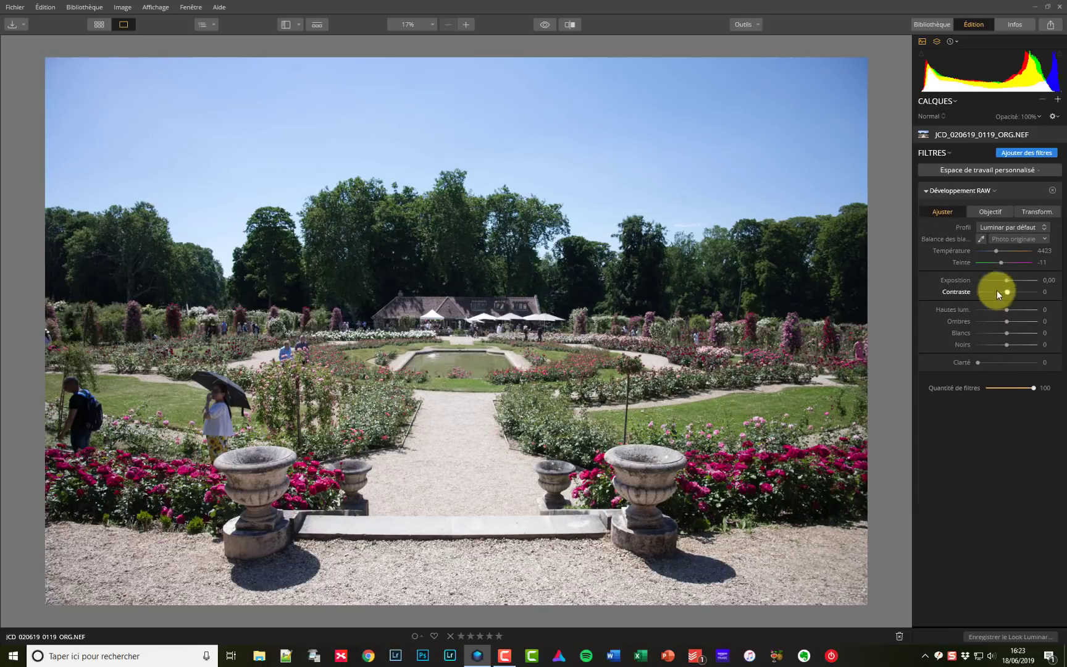
# Step: In Développement RAW, reset a trial Exposition change and set Hautes lum. to -45, Ombres to 17, Blancs to 33 and Noirs to -16
pyautogui.moveTo(1006, 281); pyautogui.dragTo(1008, 282)
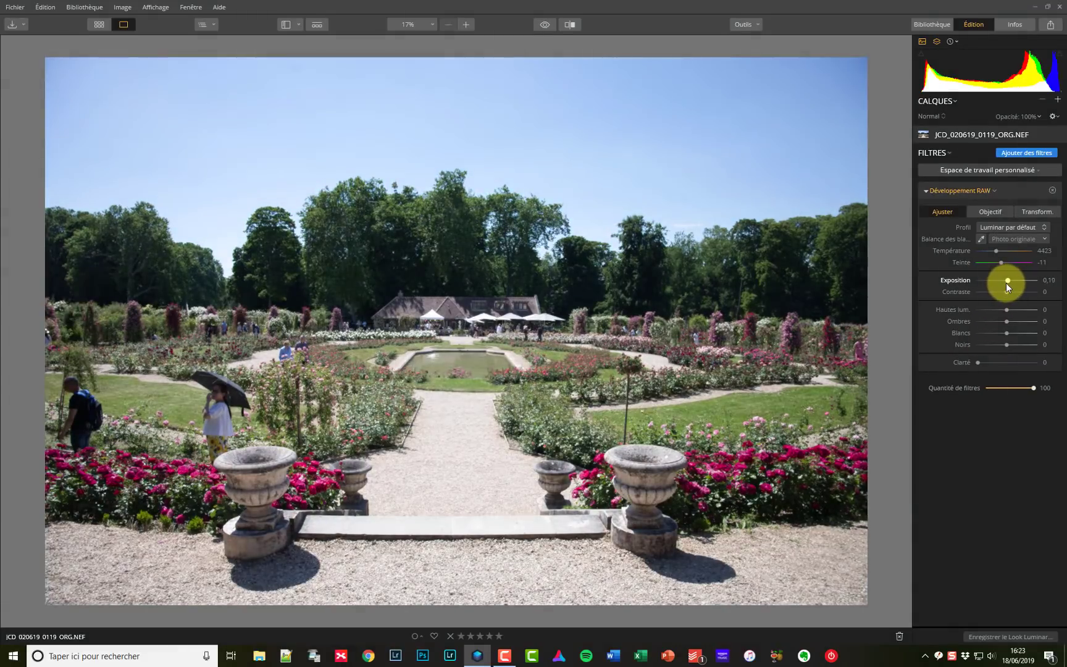
pyautogui.doubleClick(1009, 283)
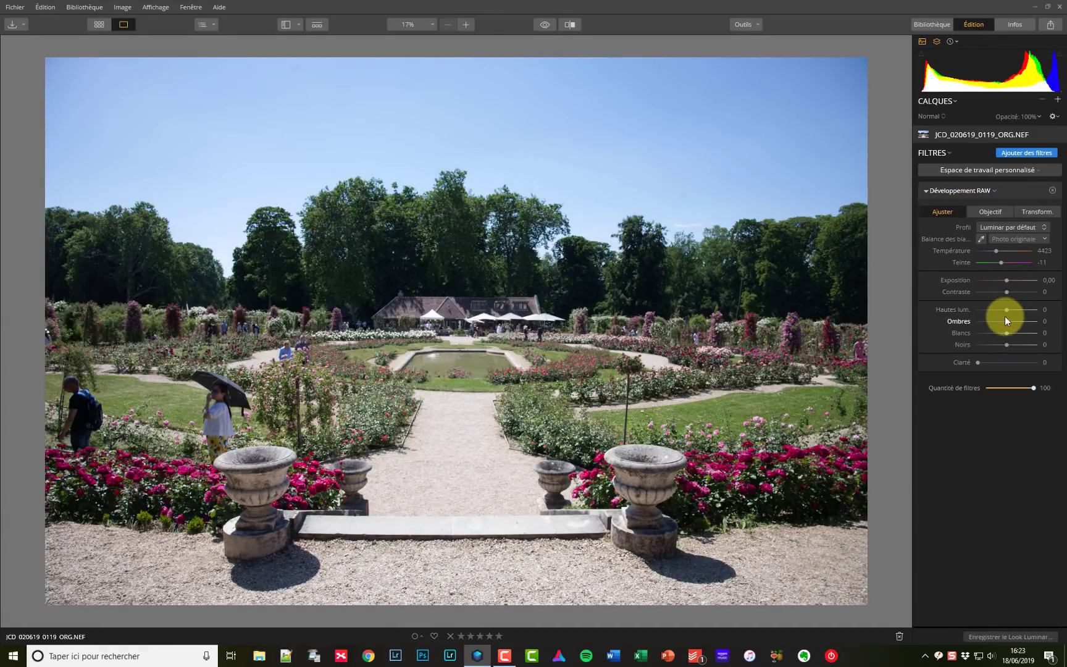
pyautogui.moveTo(1007, 309); pyautogui.dragTo(993, 310)
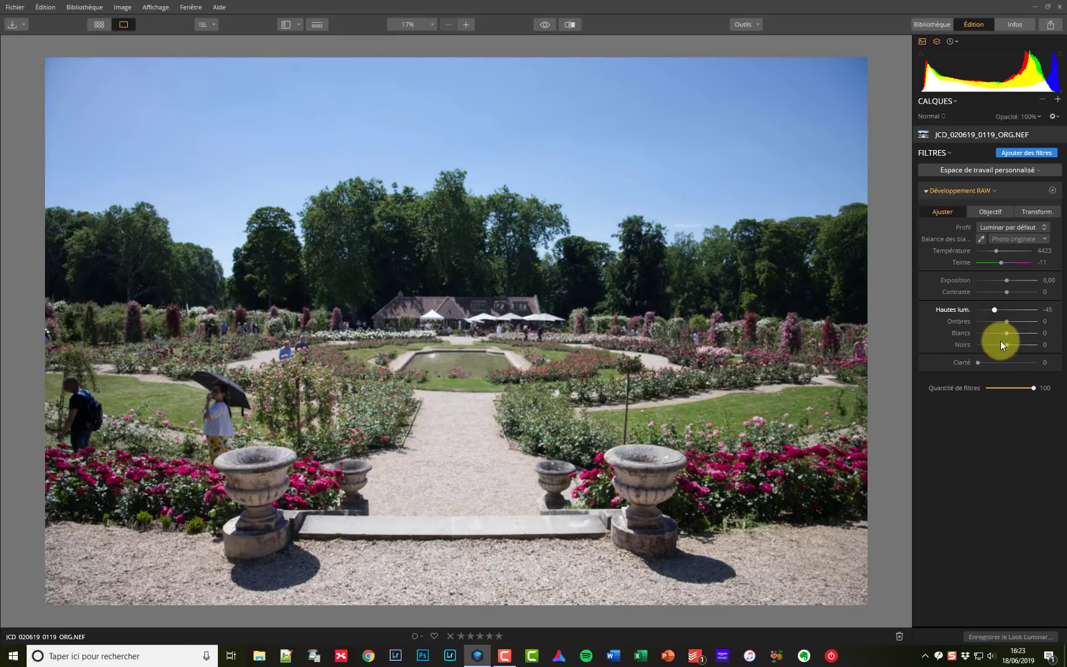
pyautogui.moveTo(1009, 323); pyautogui.dragTo(1017, 335)
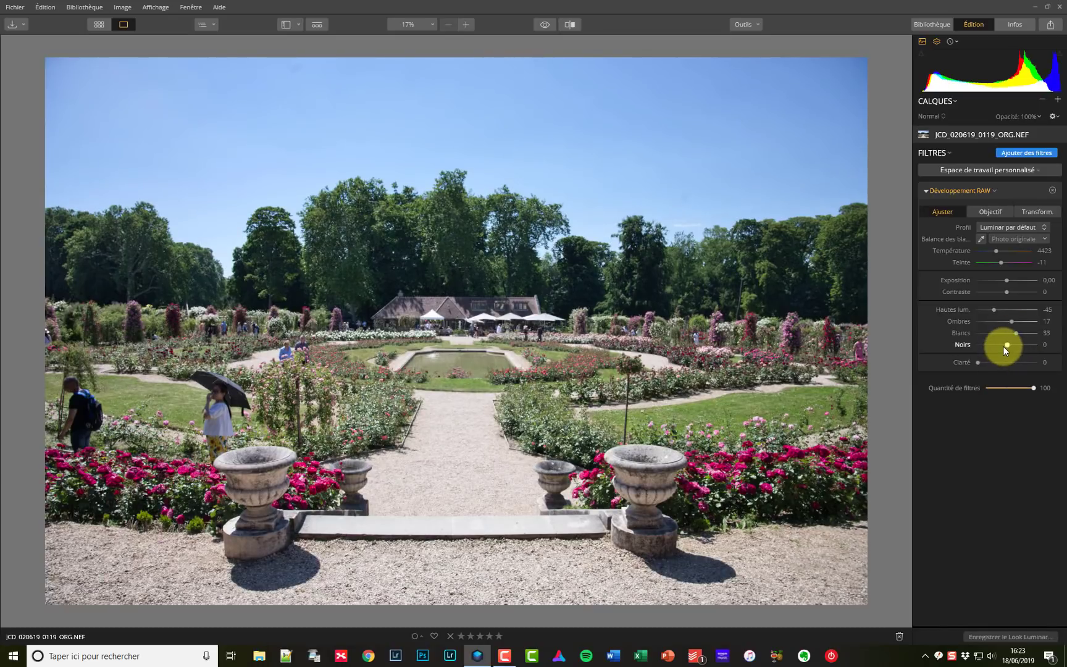
pyautogui.moveTo(1004, 347); pyautogui.dragTo(998, 347)
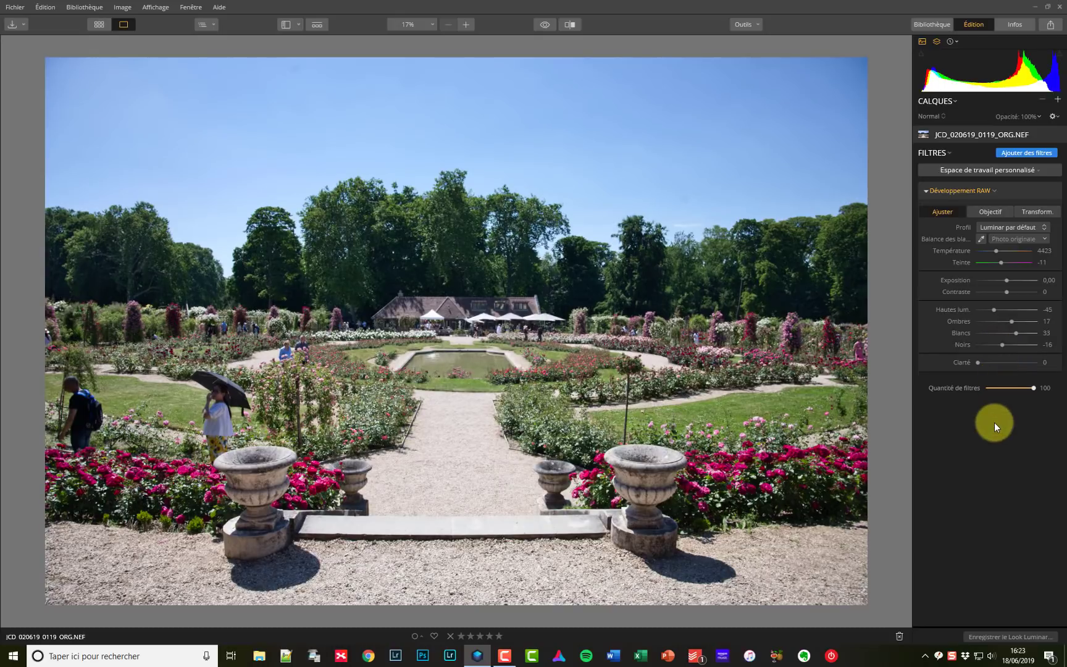
# Step: Try the Camera Vivid profile on the photo with Exposition at 0,29
pyautogui.click(995, 224)
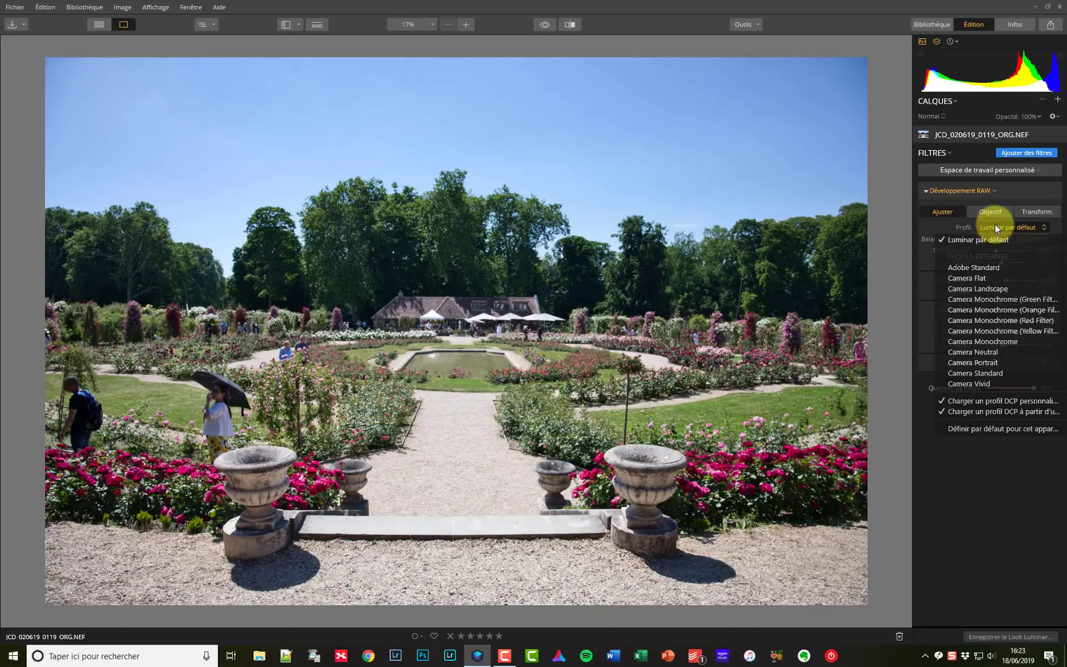
pyautogui.click(970, 382)
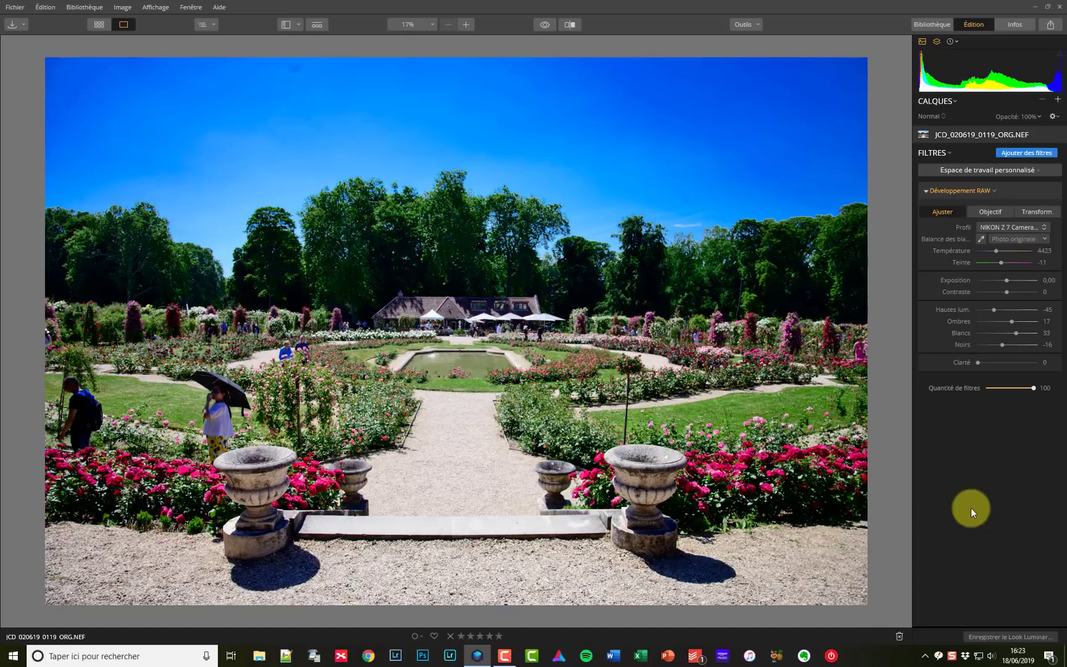
pyautogui.moveTo(1006, 281); pyautogui.dragTo(1009, 283)
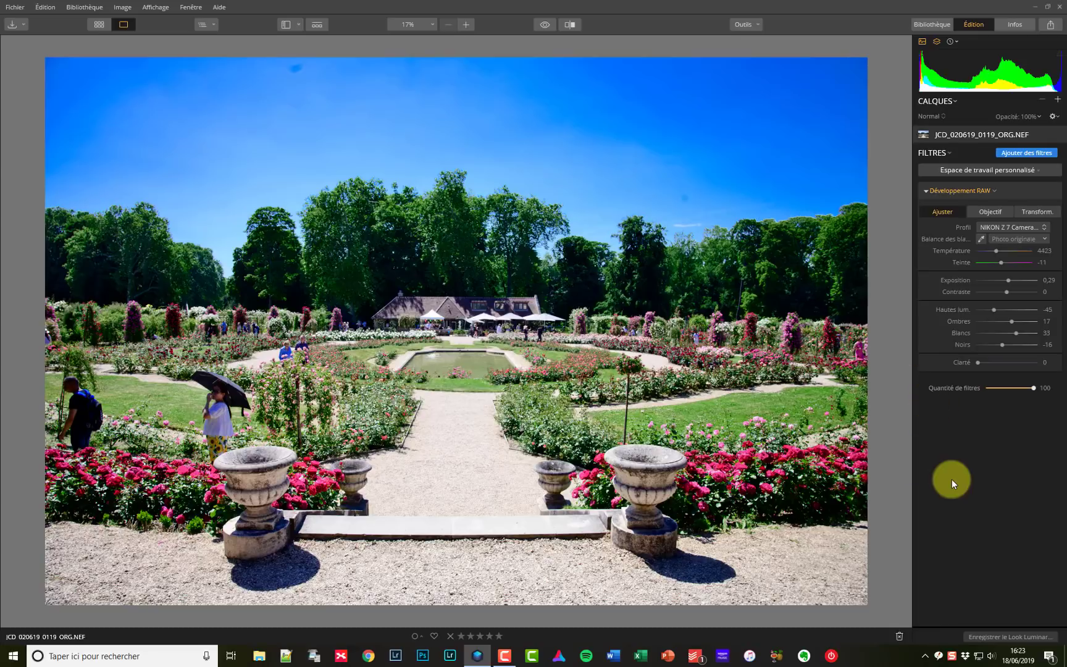
# Step: Apply the Adobe Standard profile and set Exposition to -0,29, Hautes lum. to -16, Ombres to 29, Blancs to 21 and Noirs to -4
pyautogui.click(997, 228)
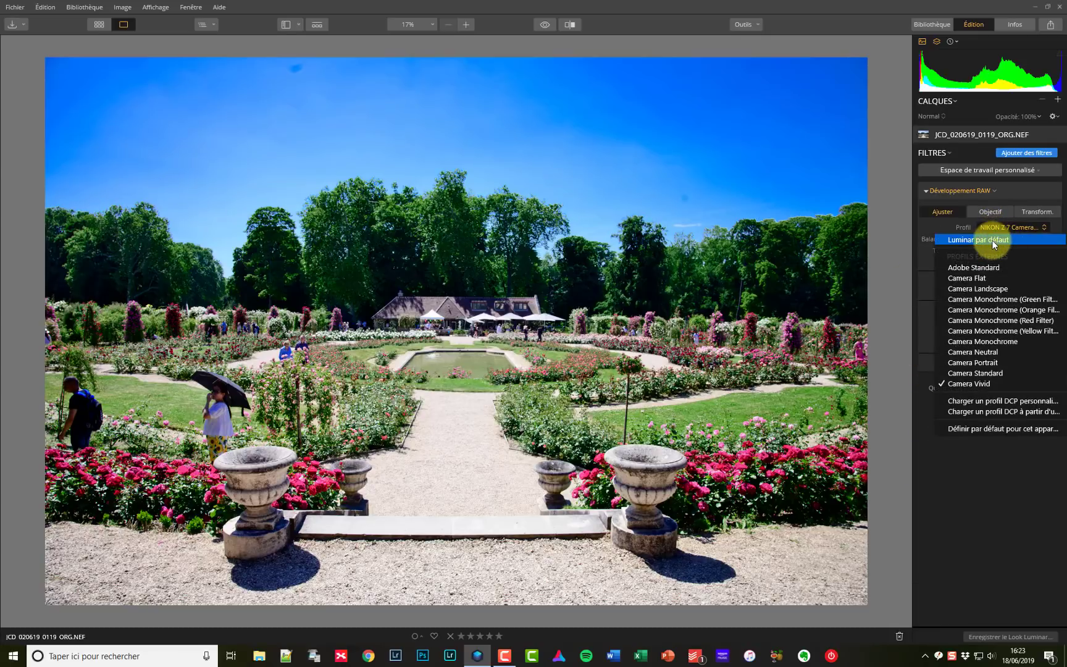
pyautogui.click(986, 268)
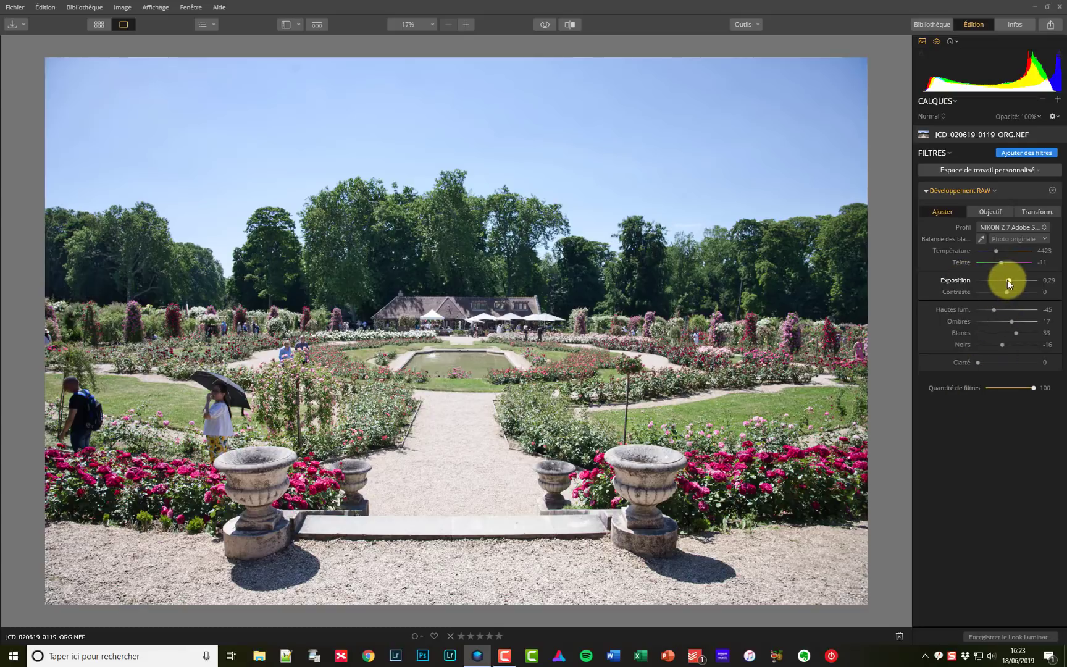
pyautogui.moveTo(1007, 280); pyautogui.dragTo(998, 312)
pyautogui.moveTo(1011, 321); pyautogui.dragTo(1009, 346)
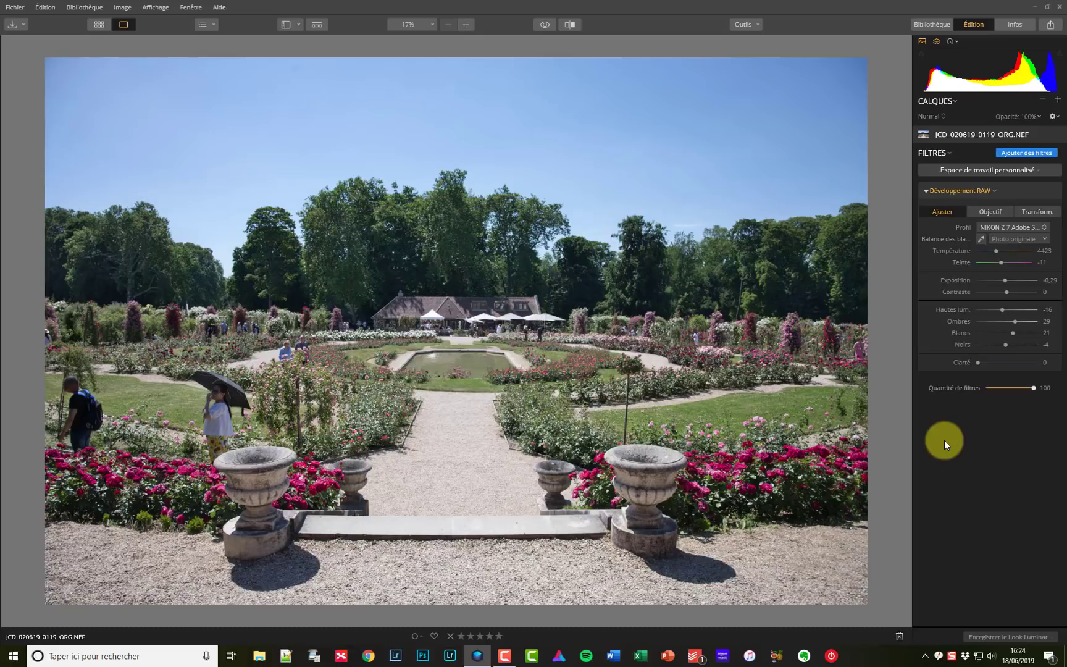
# Step: Add the Embellisseur de ciel IA, Structure, Accentuer les détails and Heure dorée filters to the photo
pyautogui.click(1015, 156)
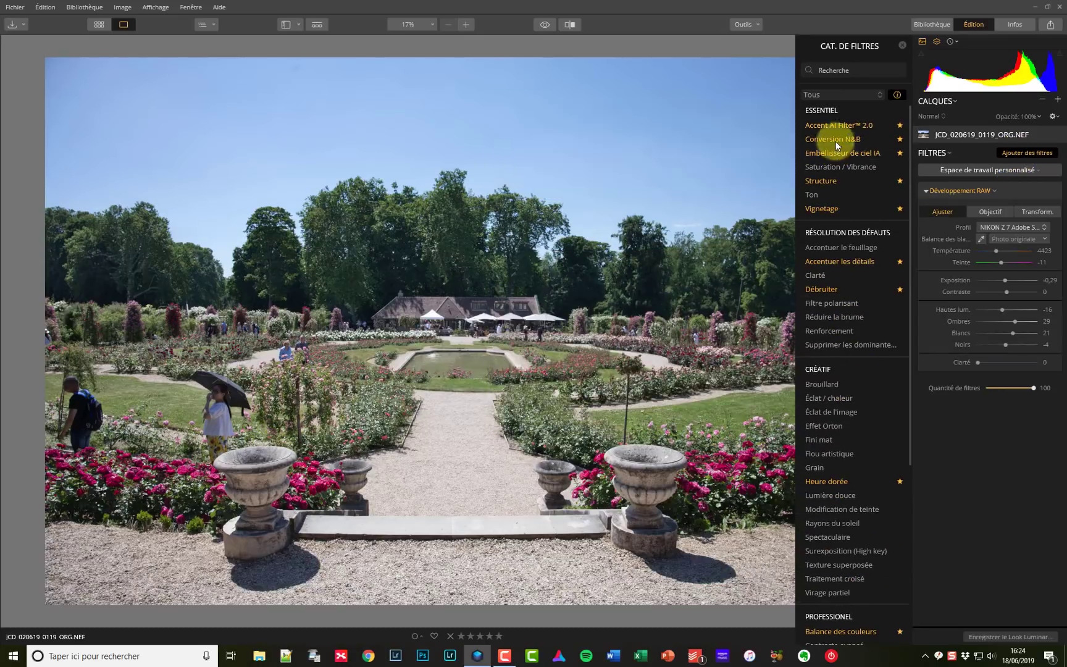
pyautogui.moveTo(834, 126)
pyautogui.click(838, 153)
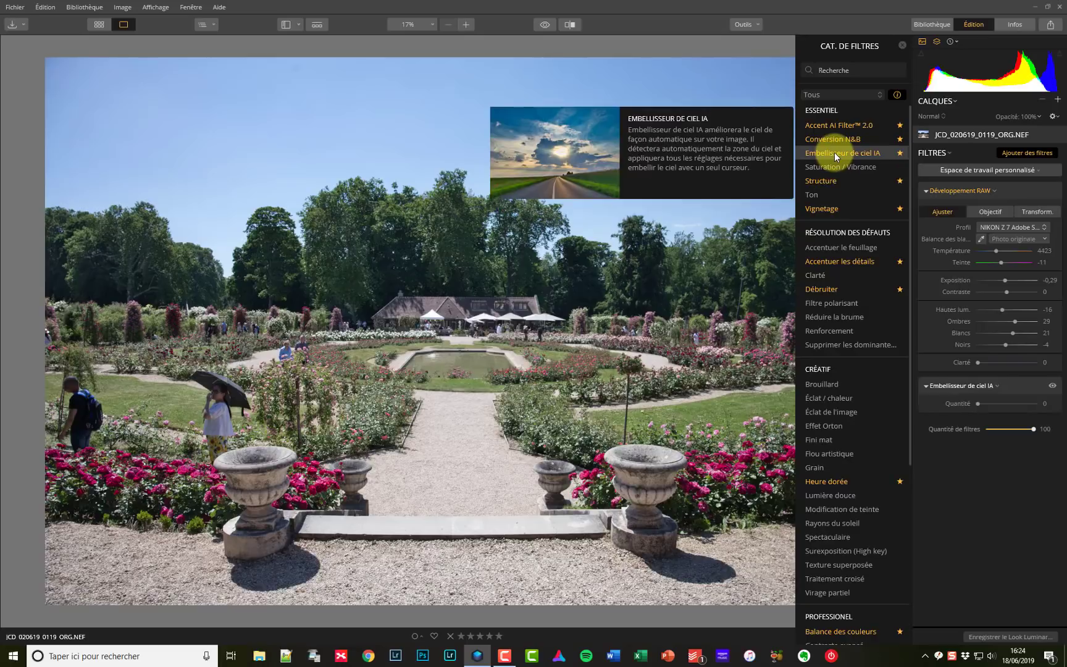
pyautogui.click(833, 179)
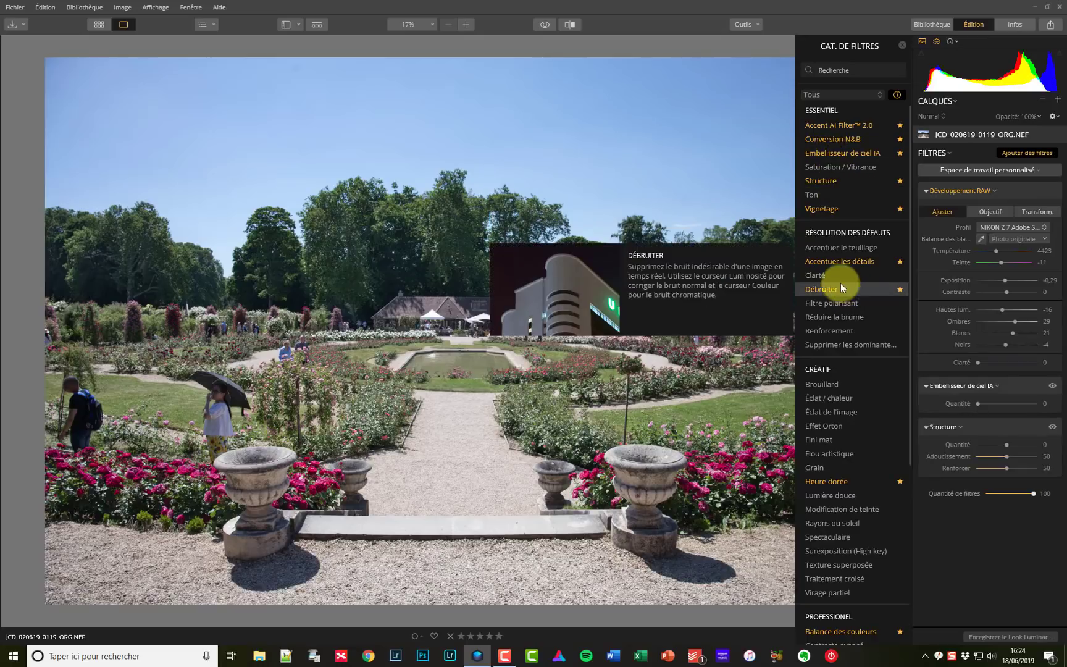
pyautogui.click(840, 264)
pyautogui.scroll(-2, 851, 389)
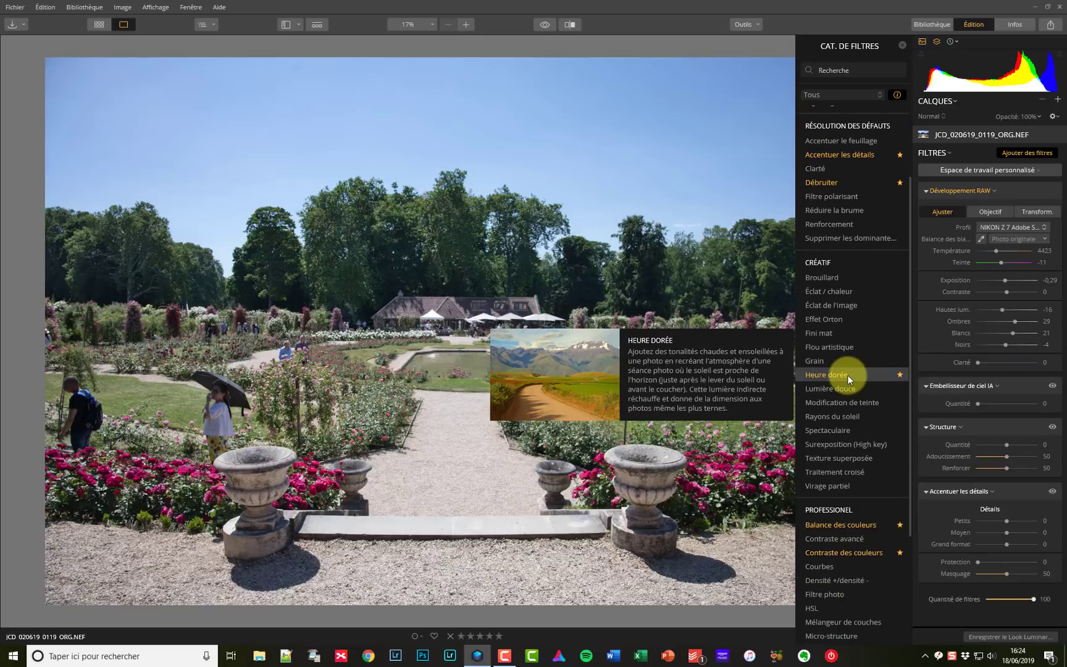
pyautogui.click(848, 376)
pyautogui.scroll(-2, 858, 434)
pyautogui.moveTo(851, 436)
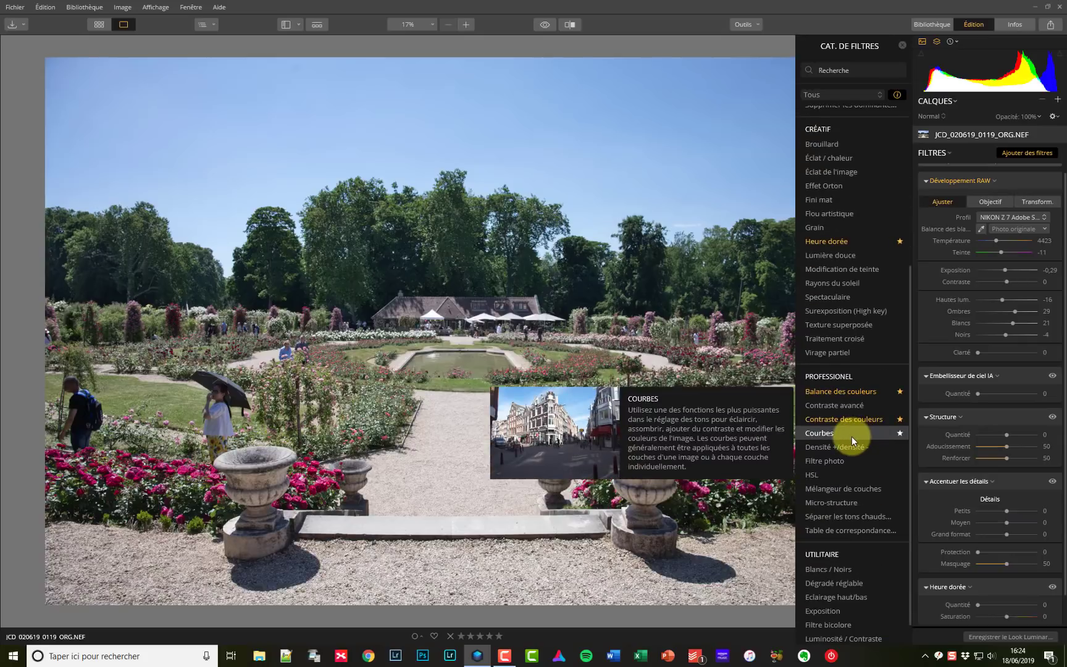
pyautogui.click(902, 45)
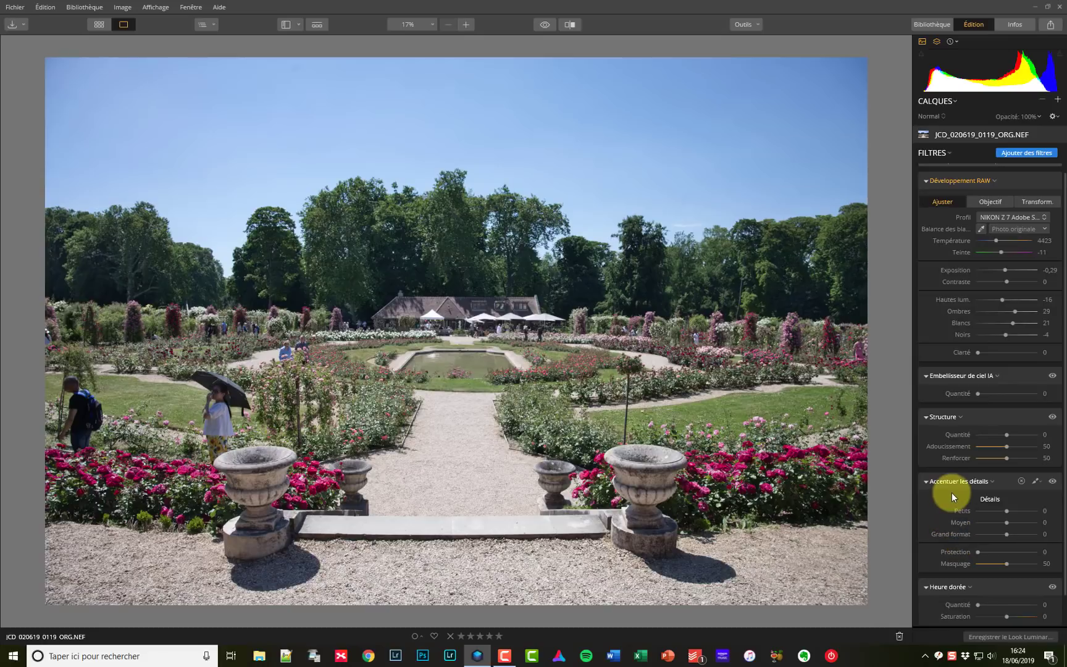
# Step: Set Embellisseur de ciel IA Quantité to 64, and Structure to Quantité 29, Adoucissement 37 and Renforcer 54
pyautogui.moveTo(977, 395); pyautogui.dragTo(1014, 395)
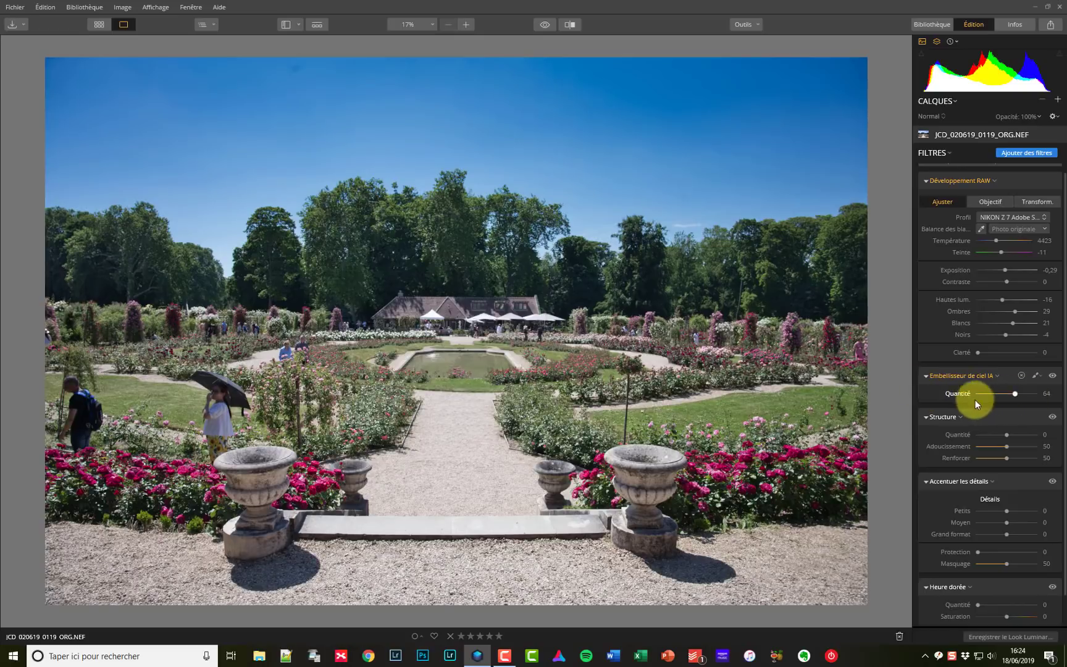
pyautogui.scroll(-1, 956, 456)
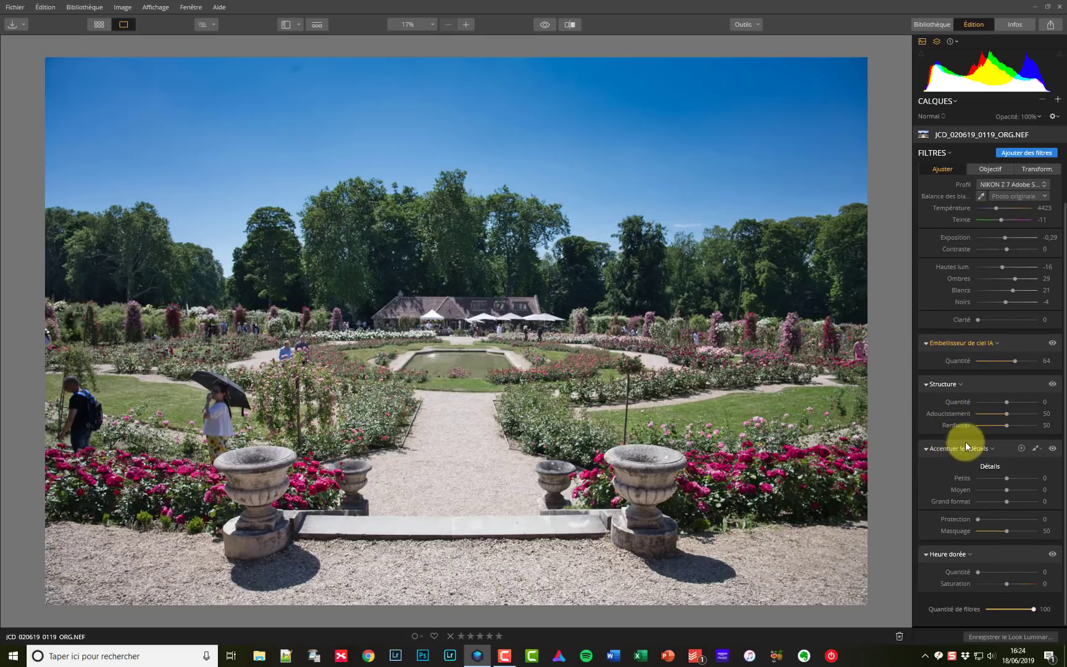
pyautogui.moveTo(1007, 403); pyautogui.dragTo(1010, 403)
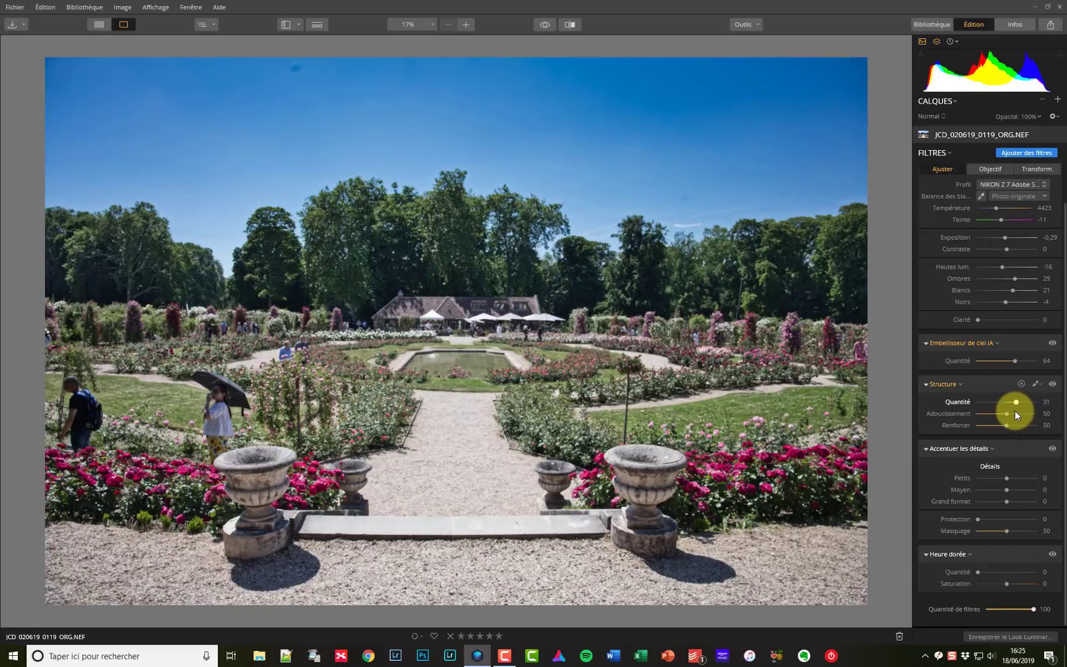
pyautogui.moveTo(1015, 411); pyautogui.dragTo(1000, 419)
pyautogui.click(1008, 426)
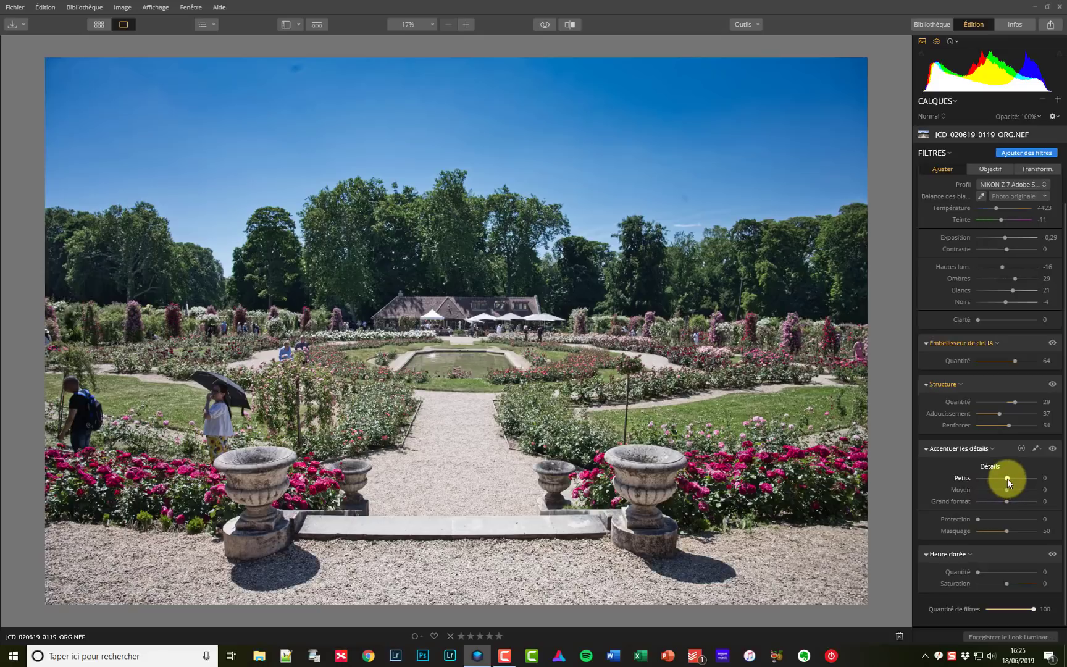
# Step: Set Accentuer les détails to Petits 28, Moyen 26 and Grand format 19, and raise Embellisseur de ciel IA Quantité to 79
pyautogui.moveTo(1008, 479); pyautogui.dragTo(1015, 478)
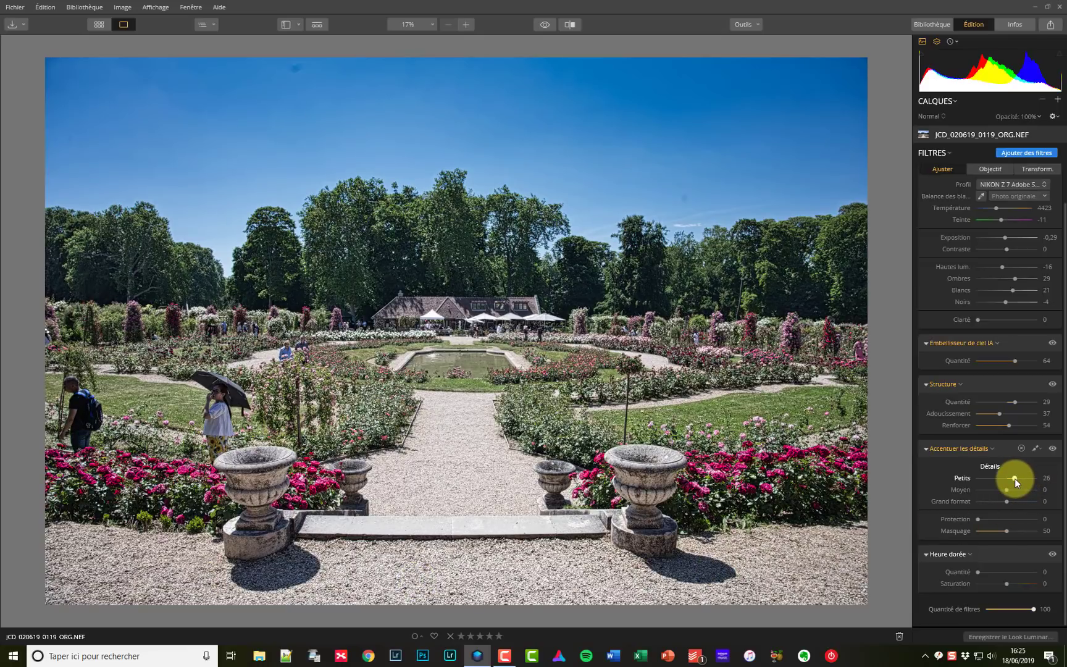
pyautogui.moveTo(1021, 479); pyautogui.dragTo(1019, 479)
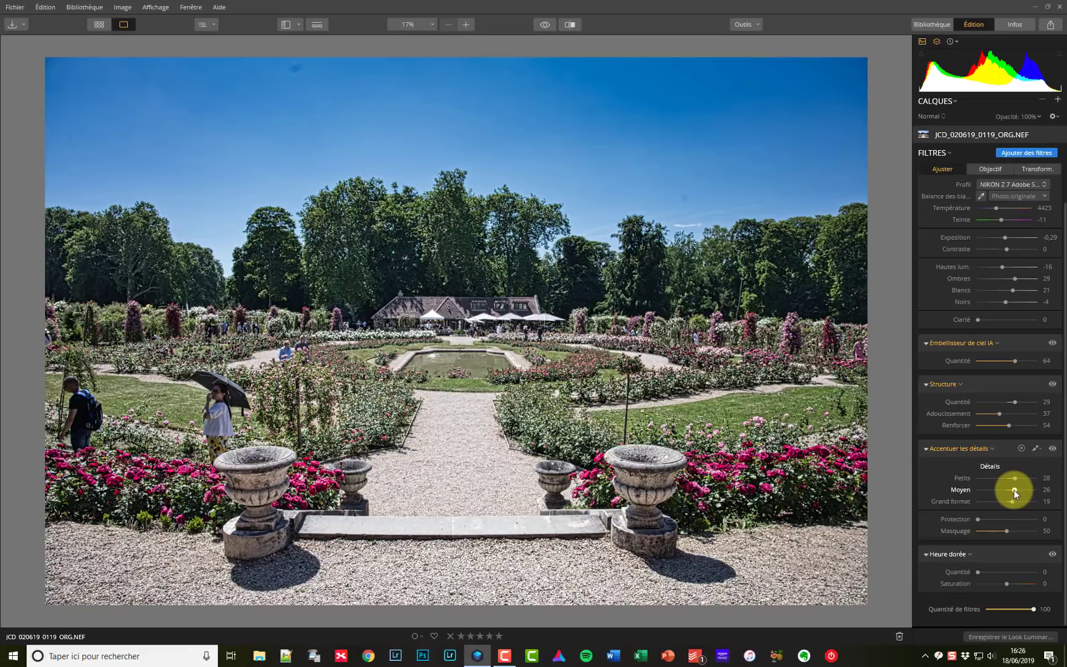
pyautogui.click(1023, 361)
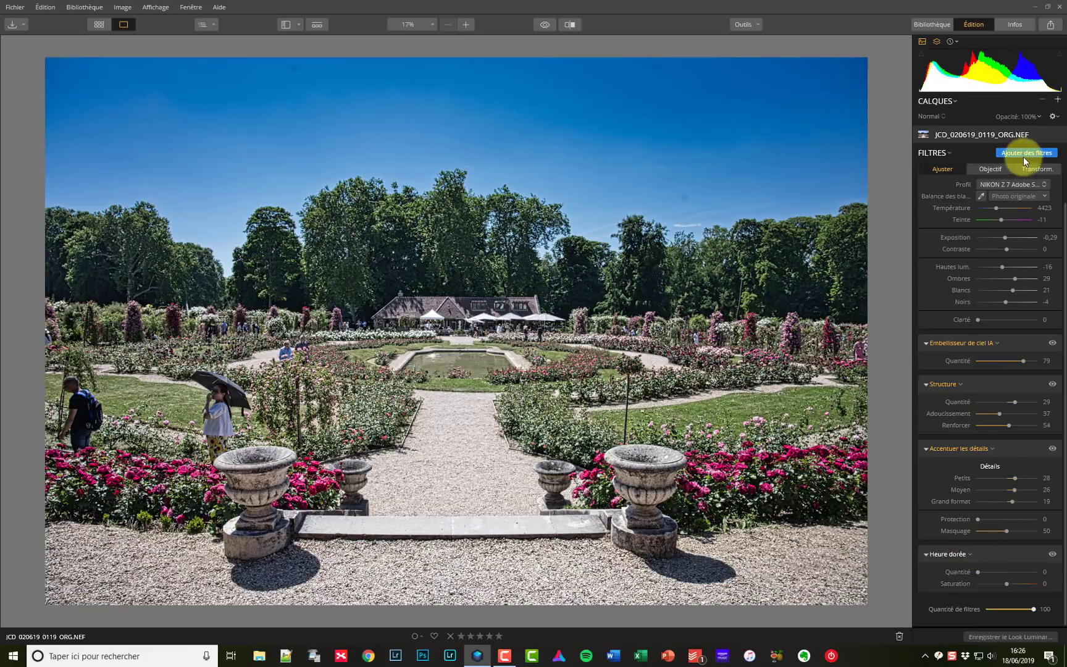
# Step: Add the Accent AI Filter 2.0 and set its Renforcer value to 18
pyautogui.click(1025, 152)
pyautogui.scroll(5, 826, 267)
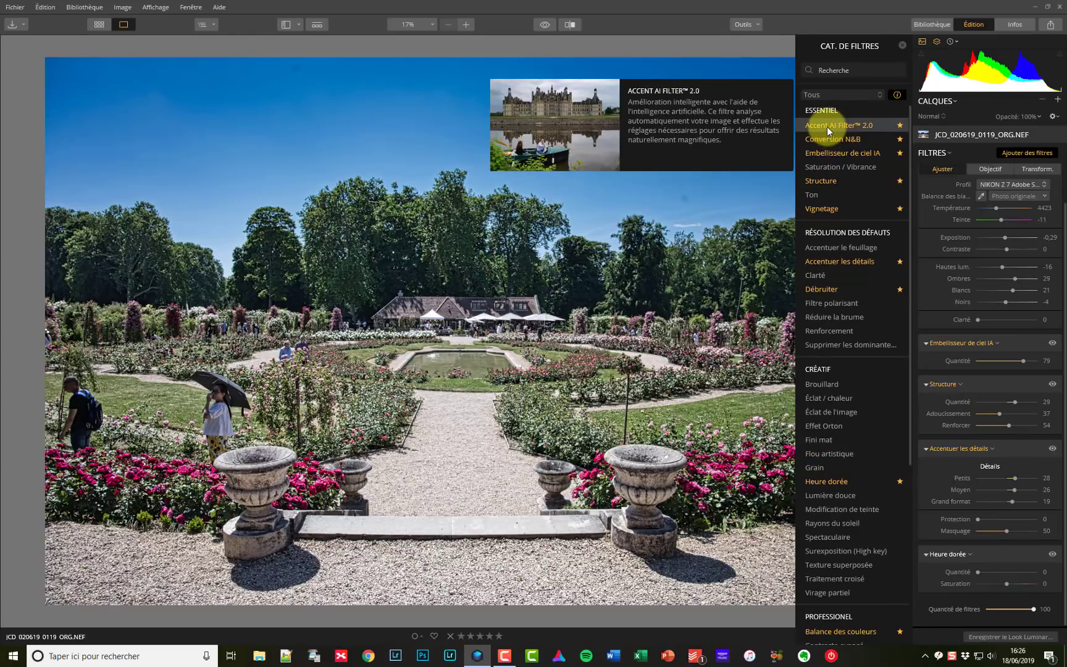
pyautogui.click(827, 127)
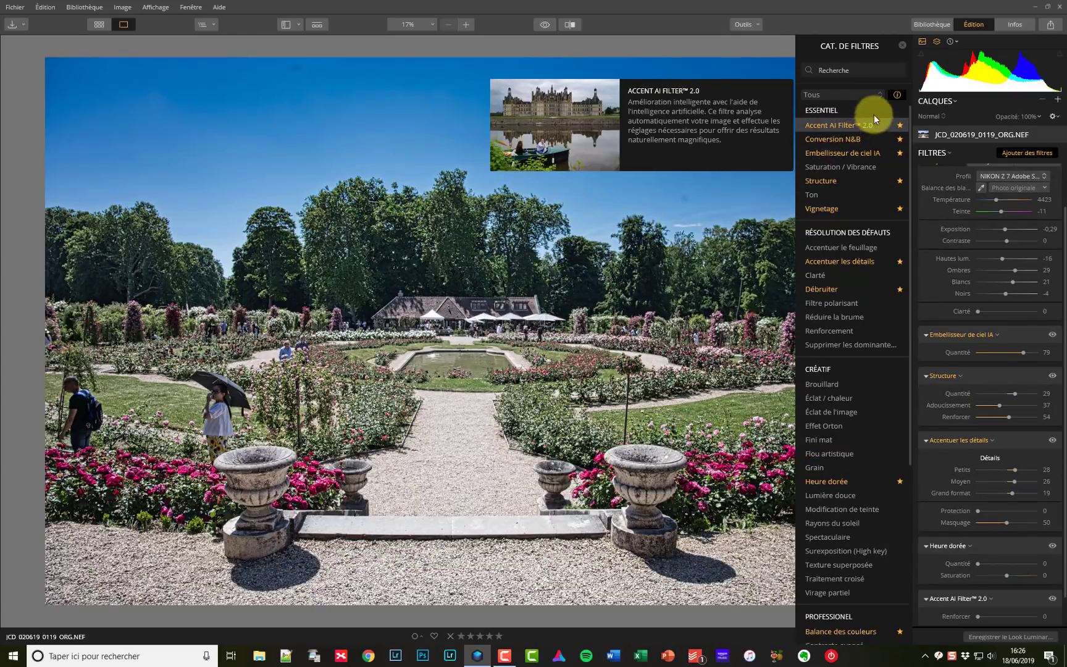
pyautogui.click(902, 45)
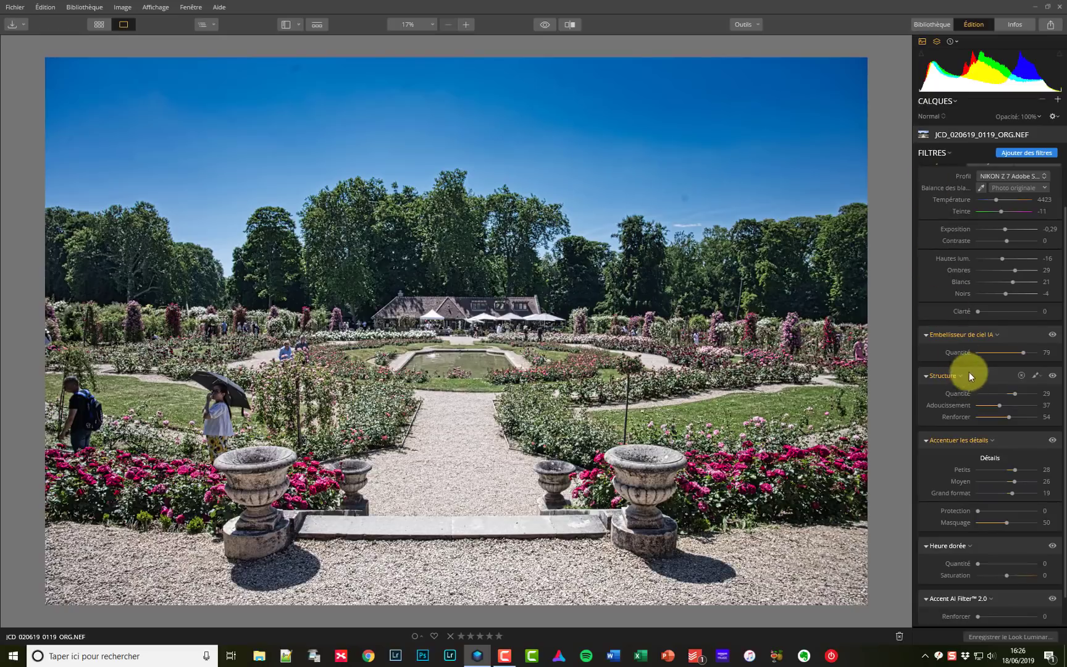
pyautogui.scroll(-1, 964, 361)
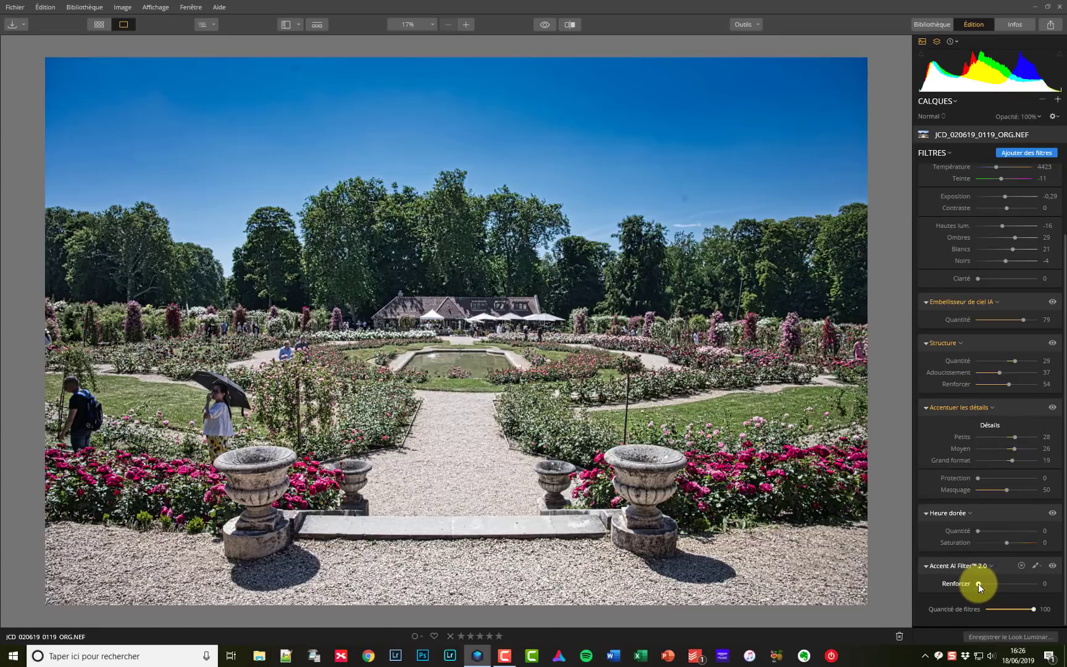
pyautogui.moveTo(978, 584); pyautogui.dragTo(984, 585)
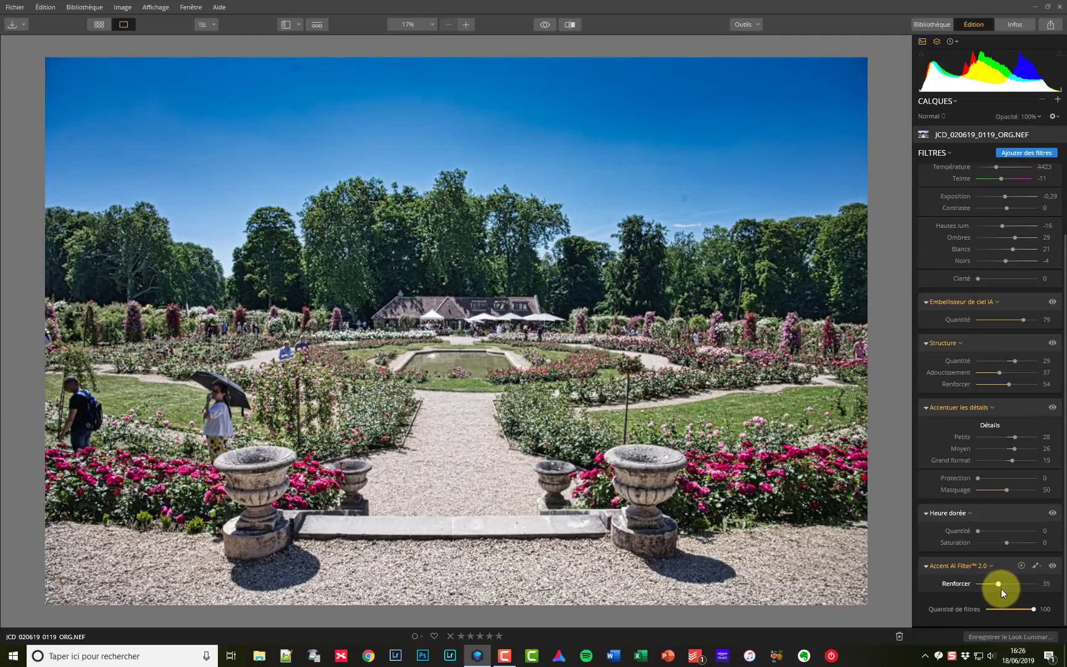
pyautogui.moveTo(1001, 589)
pyautogui.mouseDown()
pyautogui.moveTo(1025, 592)
pyautogui.moveTo(985, 597)
pyautogui.mouseUp()
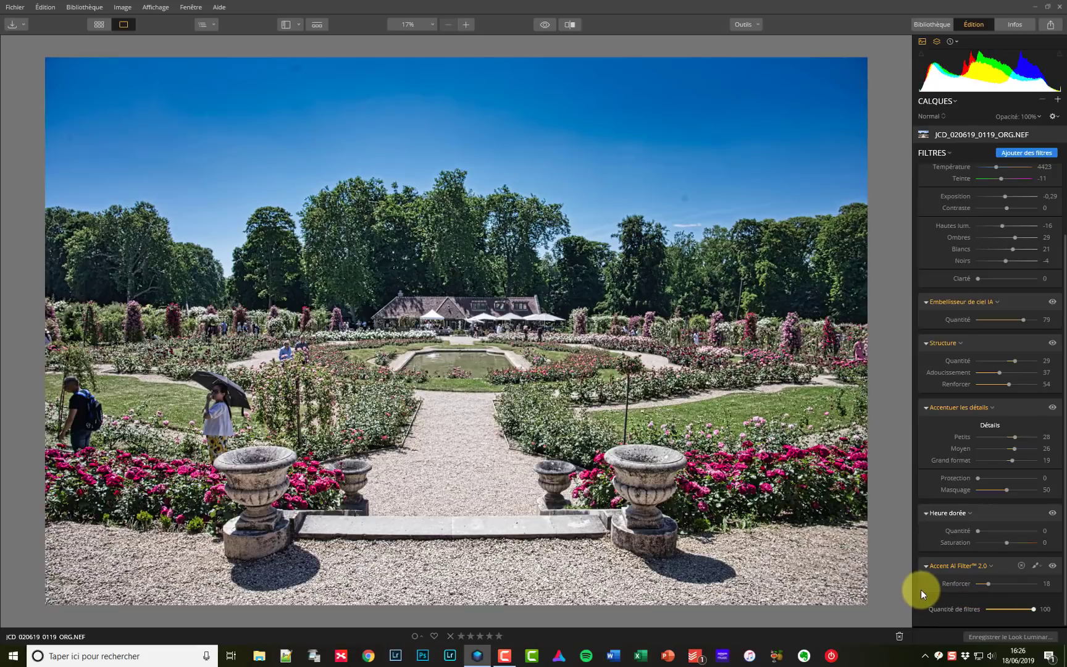
# Step: Try the Heure dorée filter with Quantité at 71 and at 19, and remove the filter from the photo
pyautogui.moveTo(979, 531); pyautogui.dragTo(983, 532)
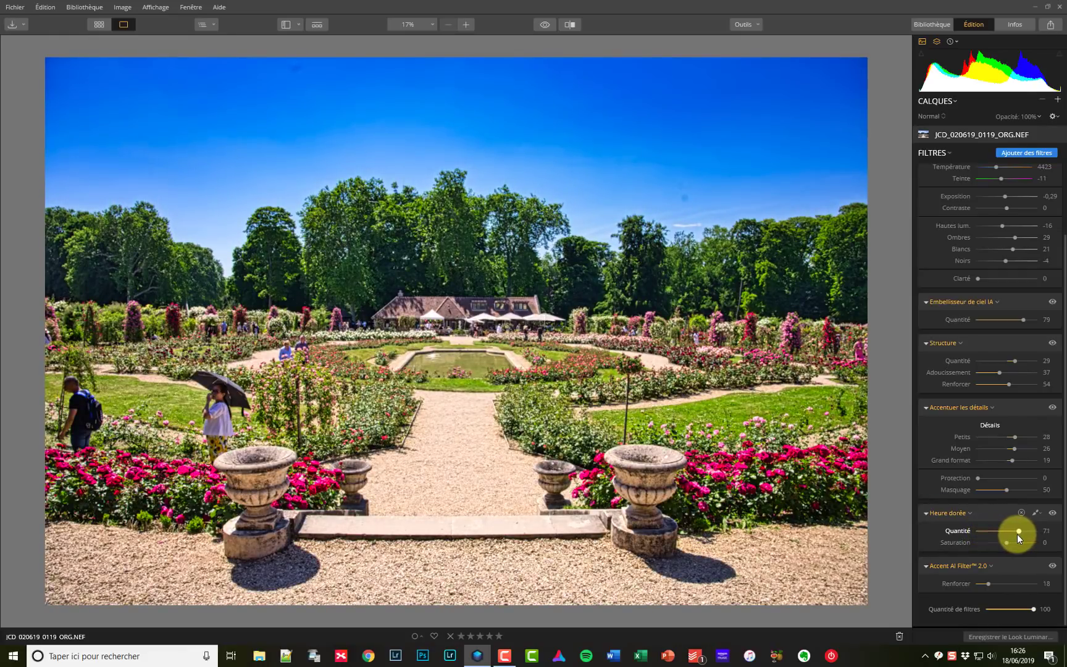
pyautogui.moveTo(1017, 536); pyautogui.dragTo(1012, 537)
pyautogui.moveTo(1005, 531); pyautogui.dragTo(929, 534)
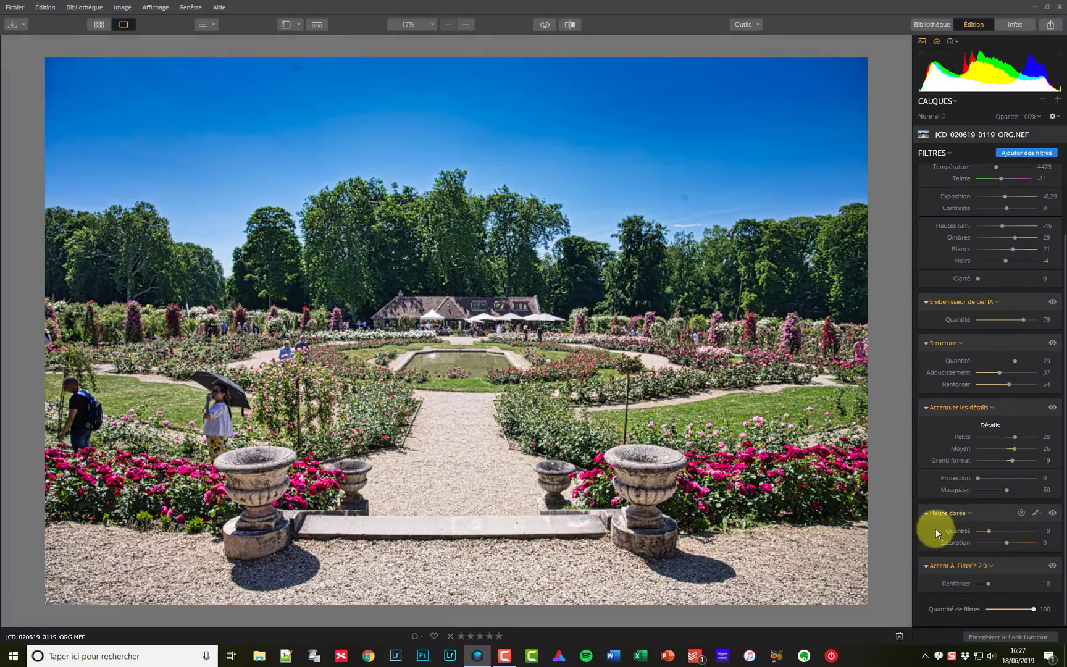
pyautogui.click(970, 511)
pyautogui.click(975, 530)
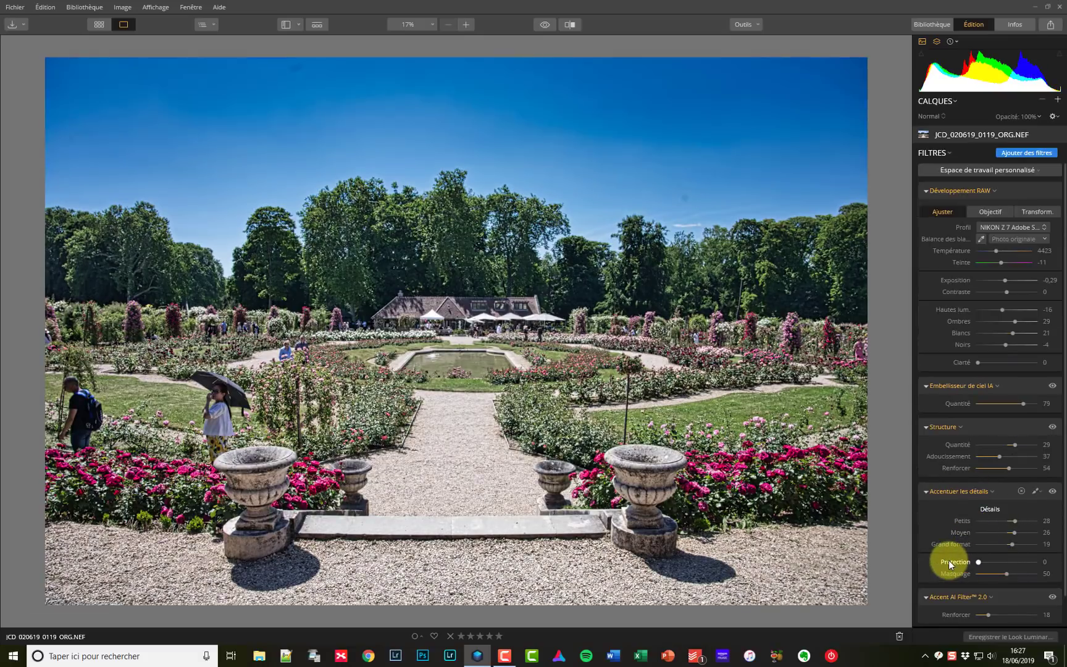
pyautogui.click(926, 192)
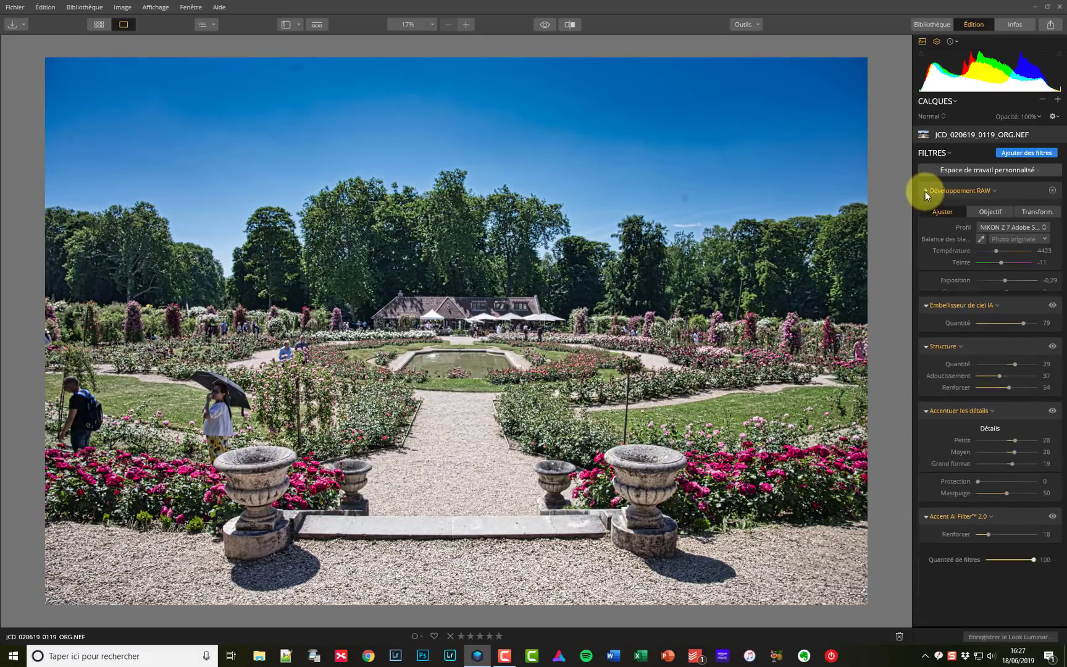
pyautogui.click(925, 192)
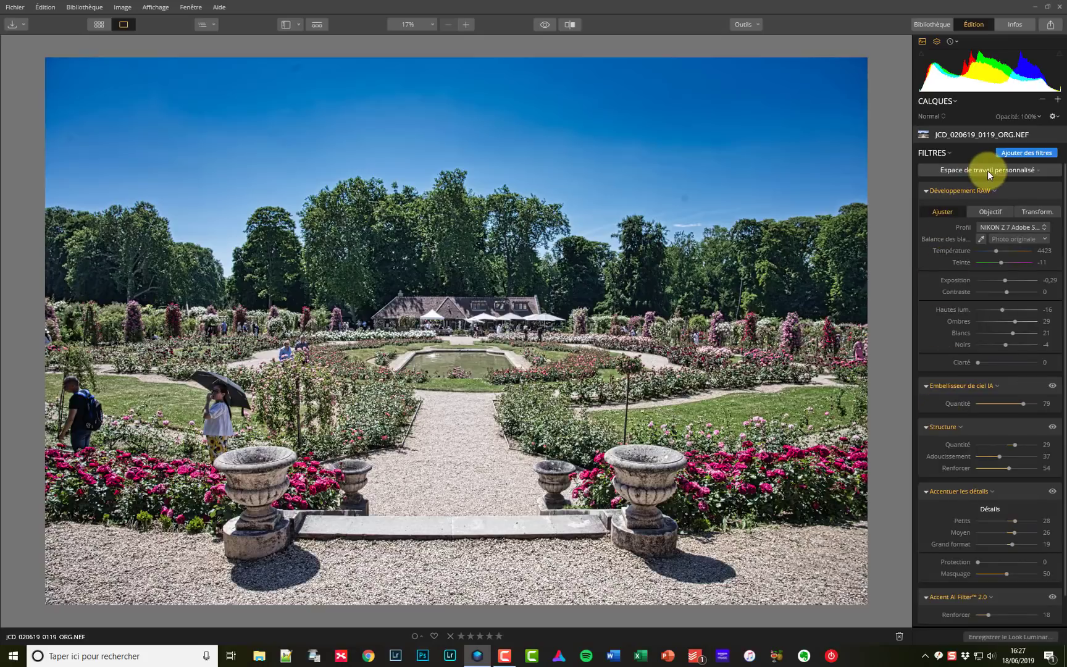
# Step: Apply the Sky Enhancer look from the Essentials collection and hide the Luminar Looks strip
pyautogui.click(317, 24)
pyautogui.hscroll(1, 369, 601)
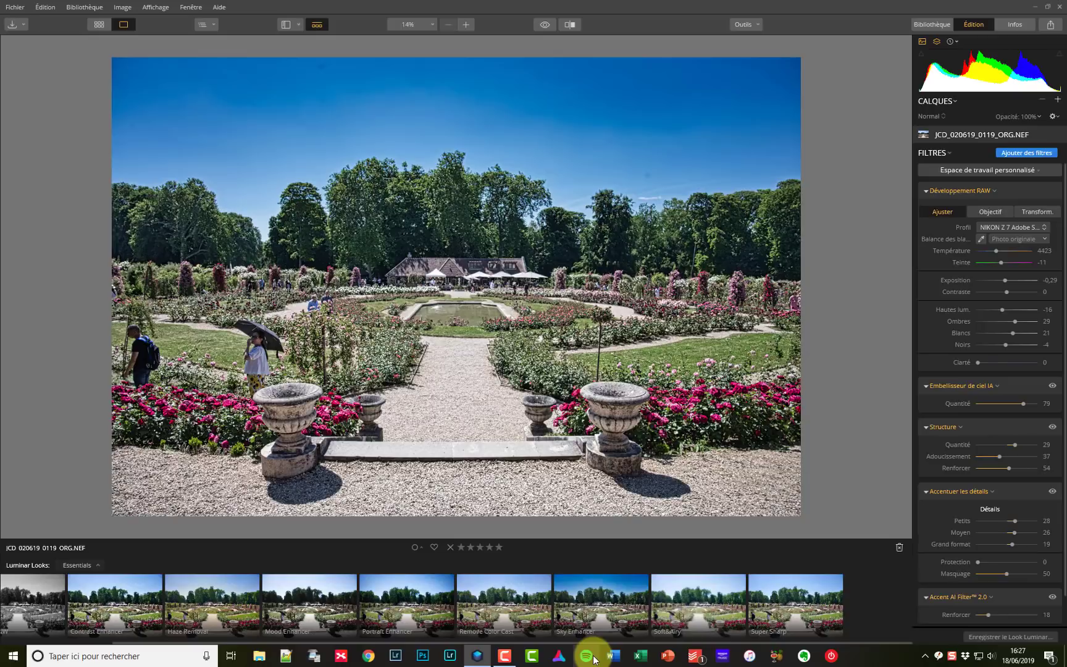
pyautogui.click(597, 606)
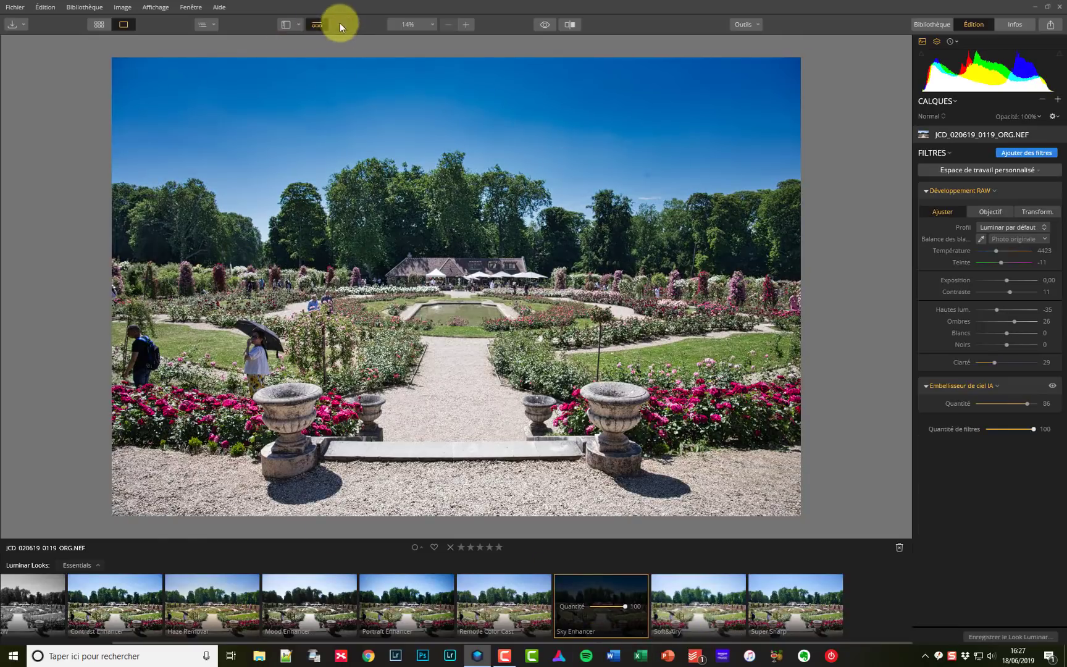
pyautogui.click(321, 25)
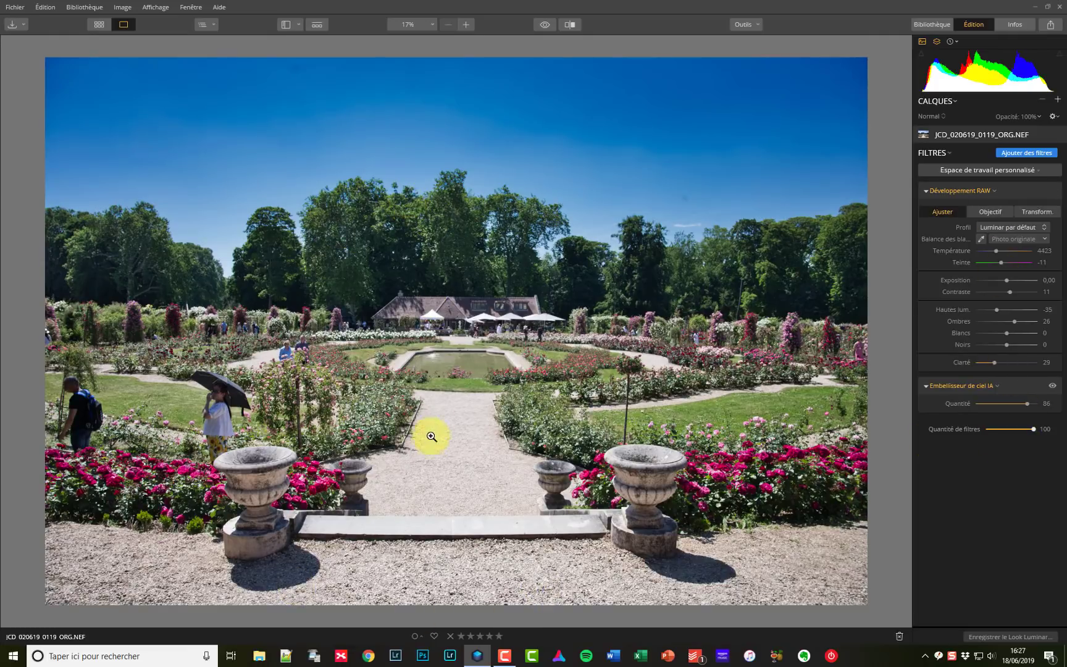
# Step: Compare the manual edit with the Sky Enhancer version through the edit history, returning to the Sky Enhancer state
pyautogui.click(955, 41)
pyautogui.click(940, 98)
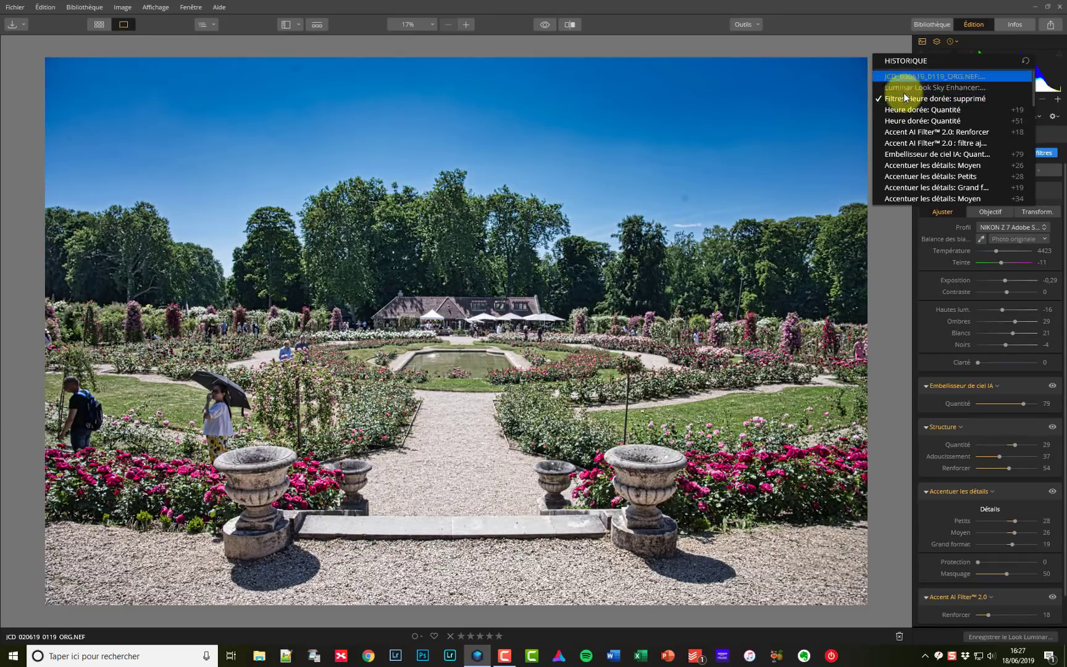
pyautogui.click(905, 76)
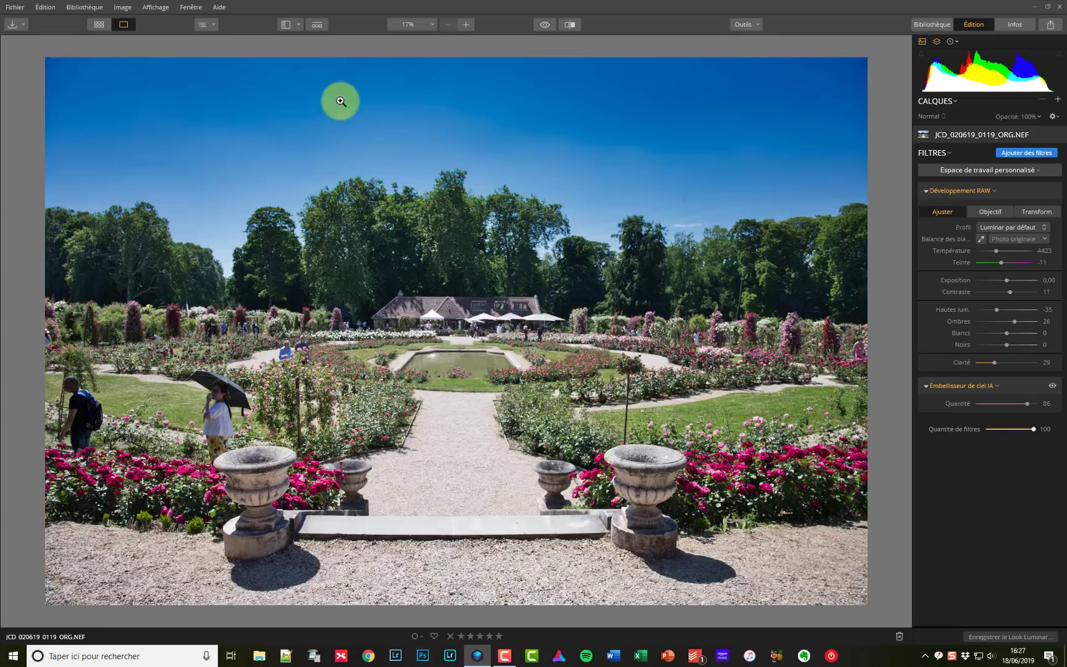
# Step: Show the Luminar Looks strip again and apply the Color Boost look from the Dramatic Landscapes collection
pyautogui.click(317, 25)
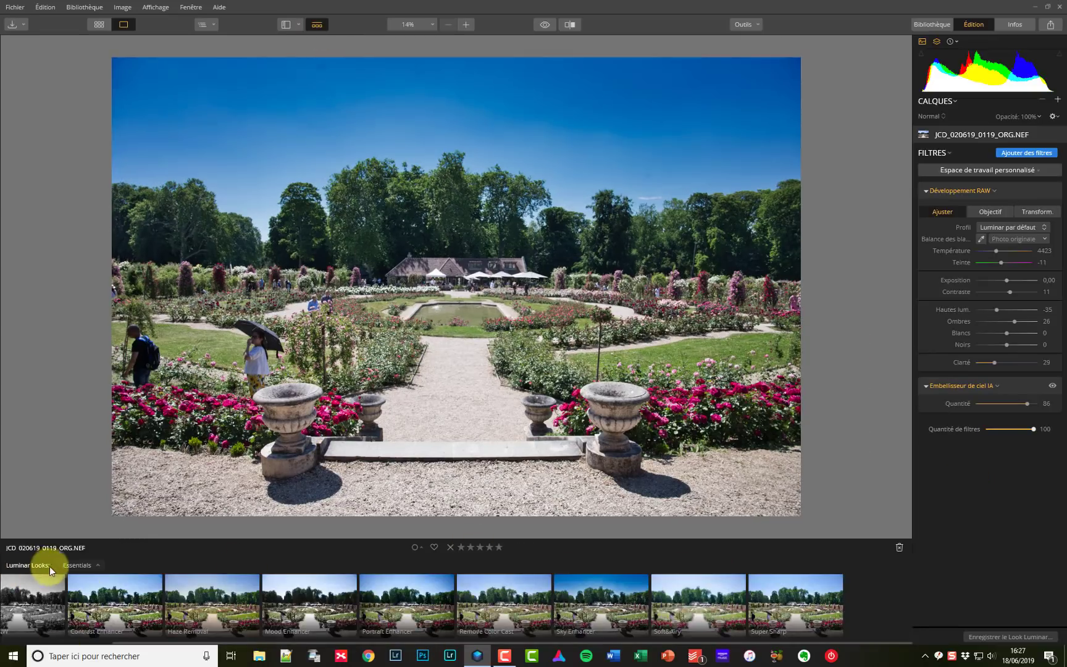
pyautogui.click(73, 566)
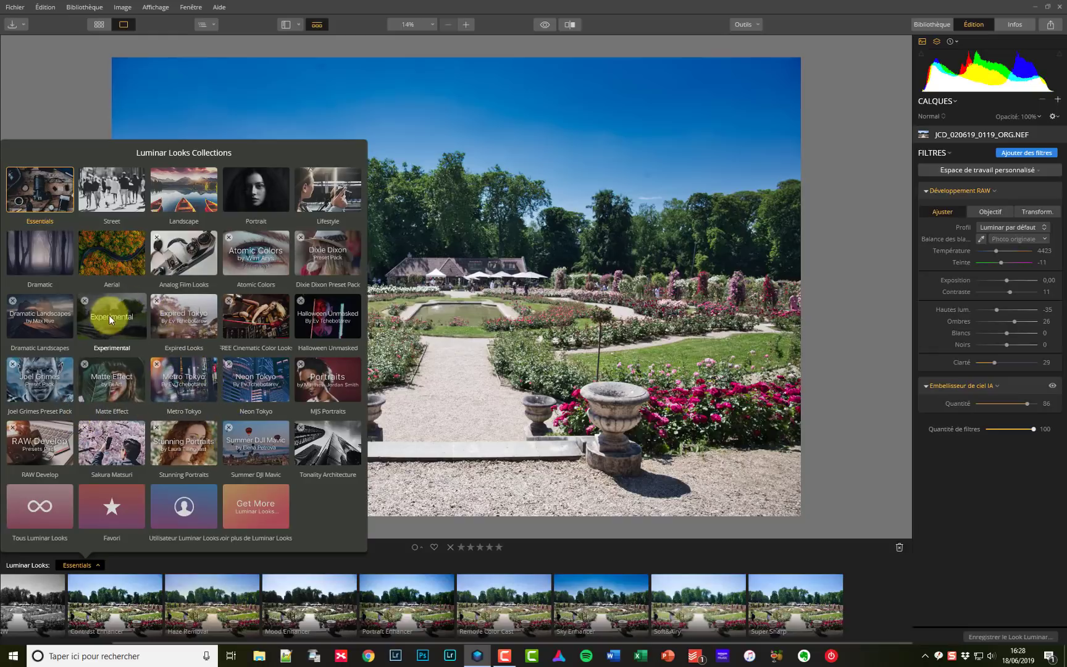
pyautogui.click(70, 321)
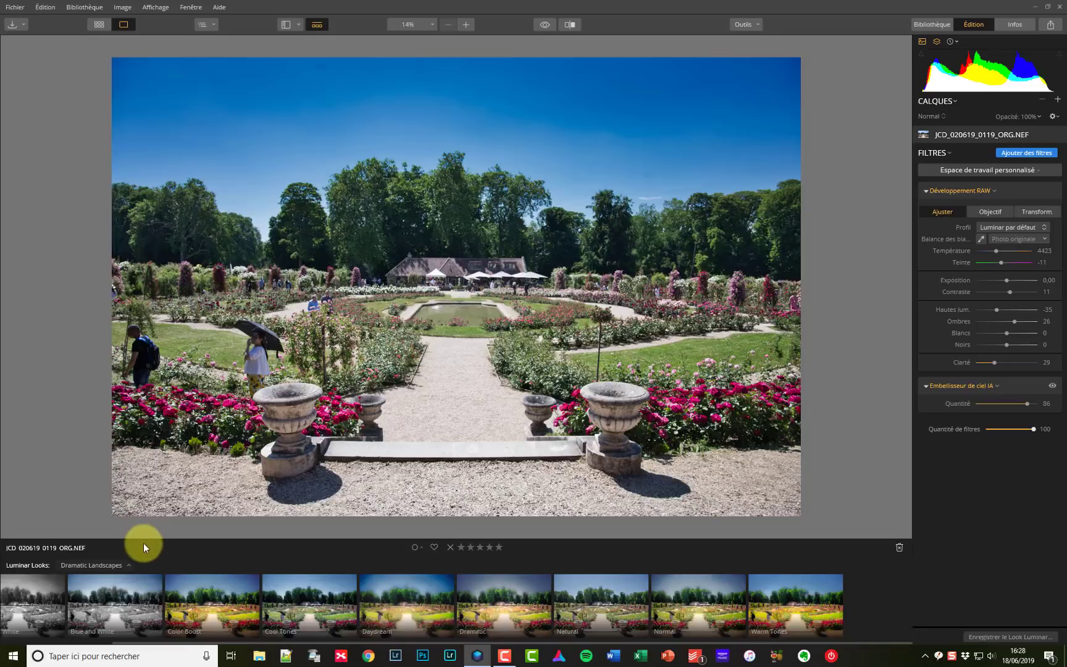
pyautogui.click(206, 617)
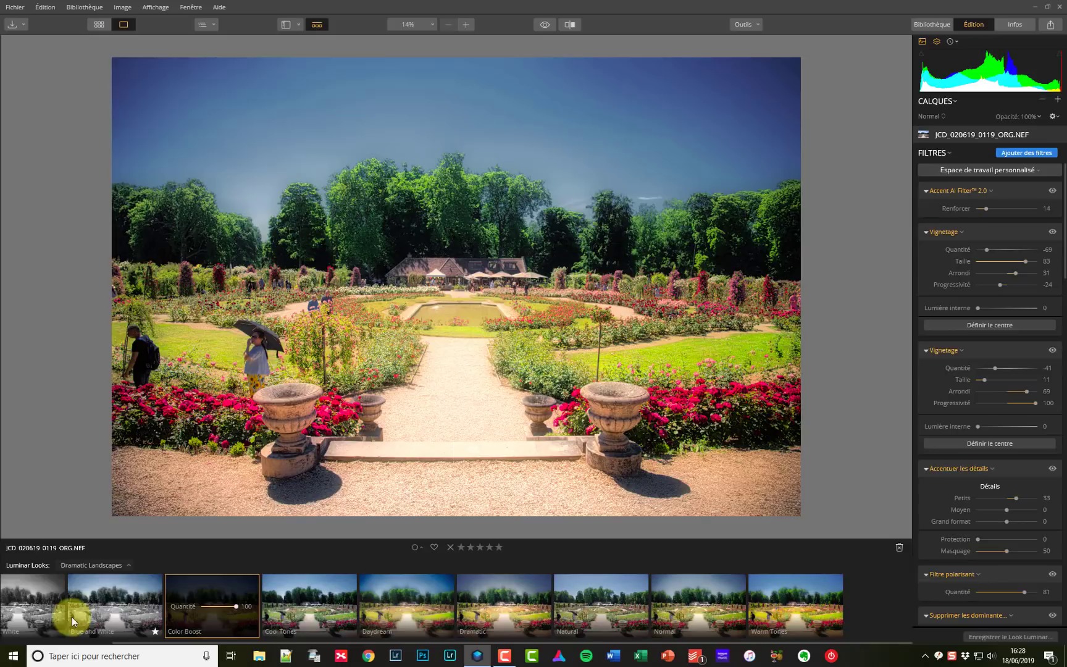
# Step: View the looks in the RAW Develop collection, and apply the Sky Enhancer look from the Essentials collection to the photo
pyautogui.click(82, 567)
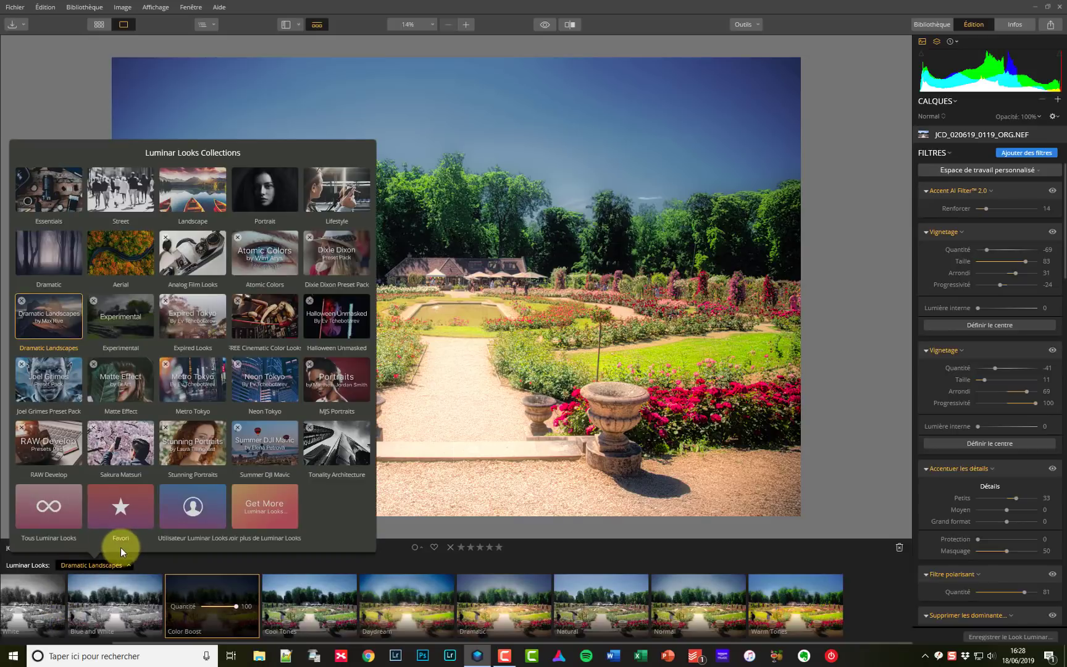
pyautogui.click(53, 453)
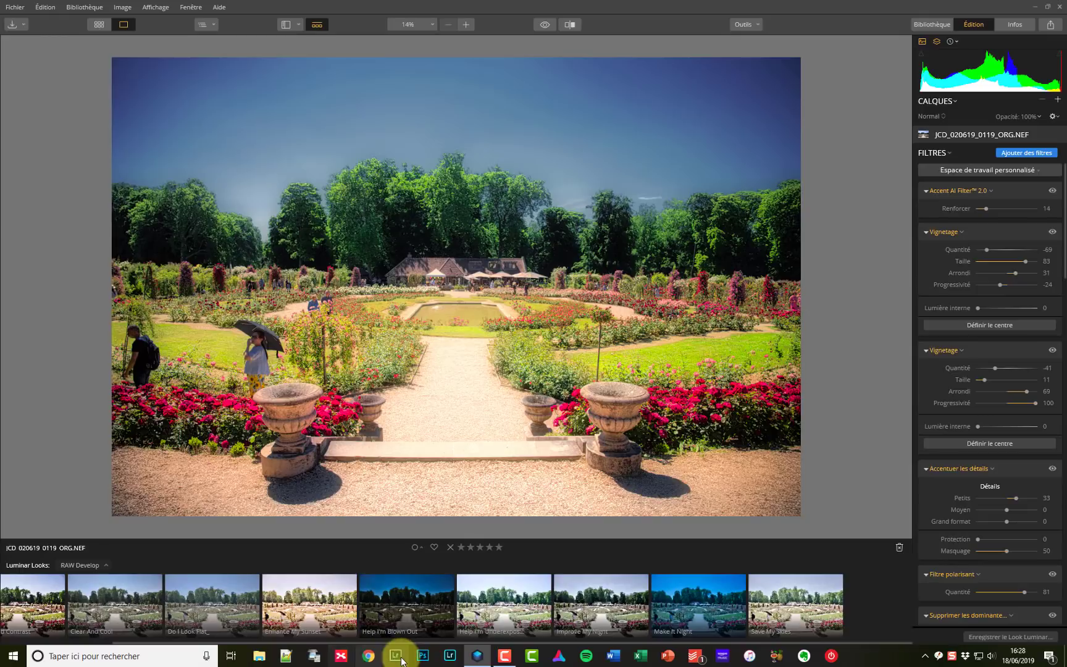
pyautogui.click(77, 566)
pyautogui.click(39, 195)
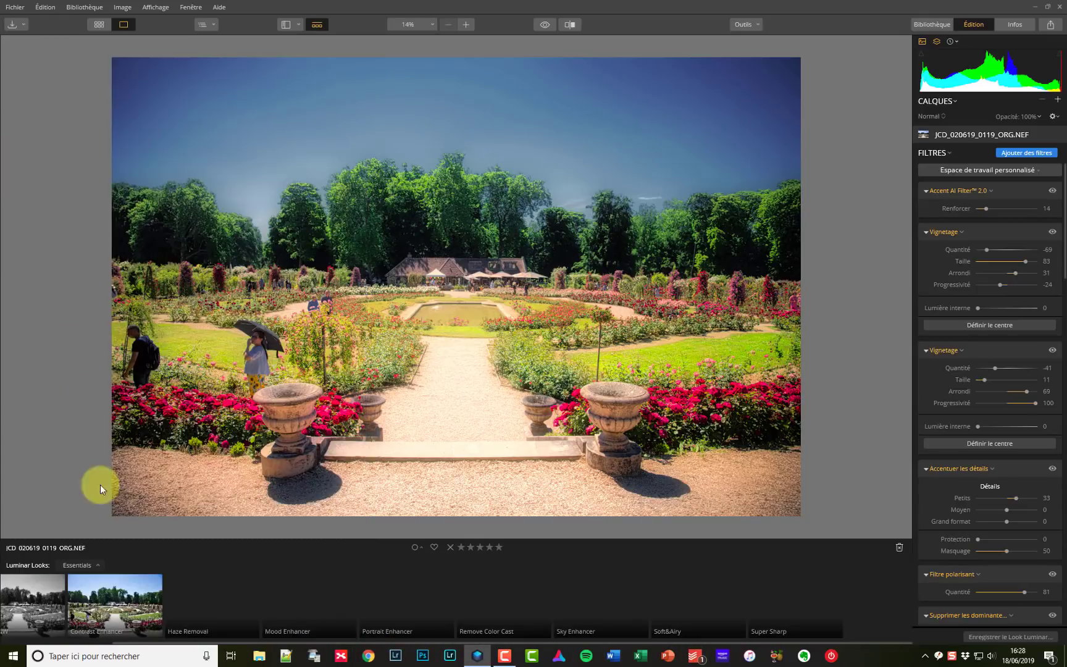
pyautogui.click(621, 618)
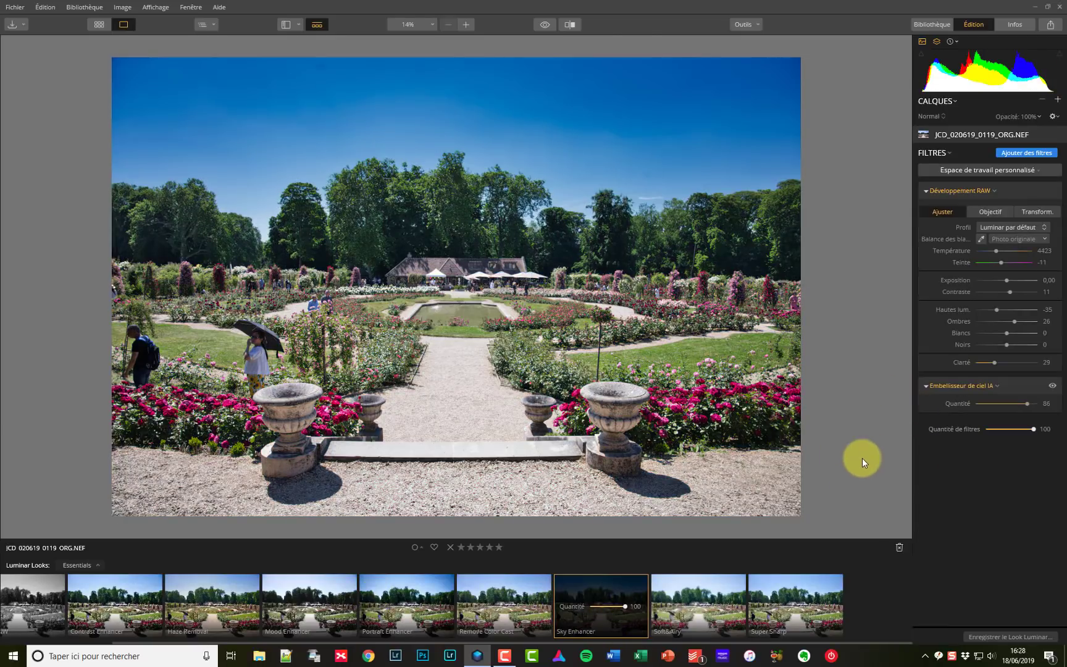
# Step: Try the Embellisseur de ciel IA filter at Quantité 76 with the Luminar Looks strip hidden, and reapply the Sky Enhancer look
pyautogui.click(317, 25)
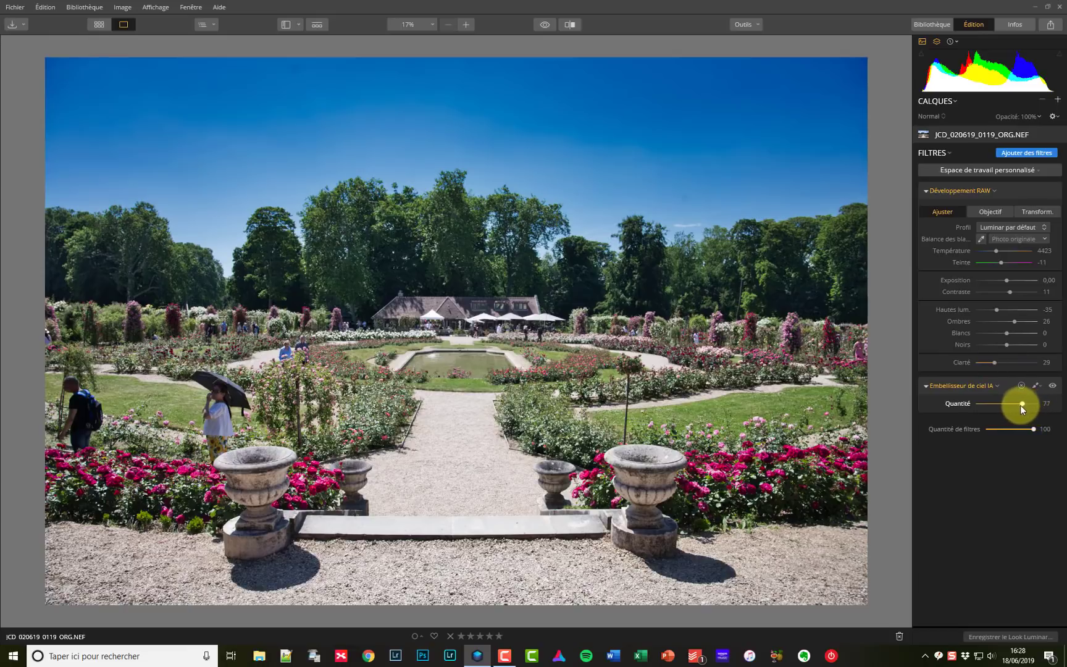
pyautogui.moveTo(1020, 405); pyautogui.dragTo(1021, 407)
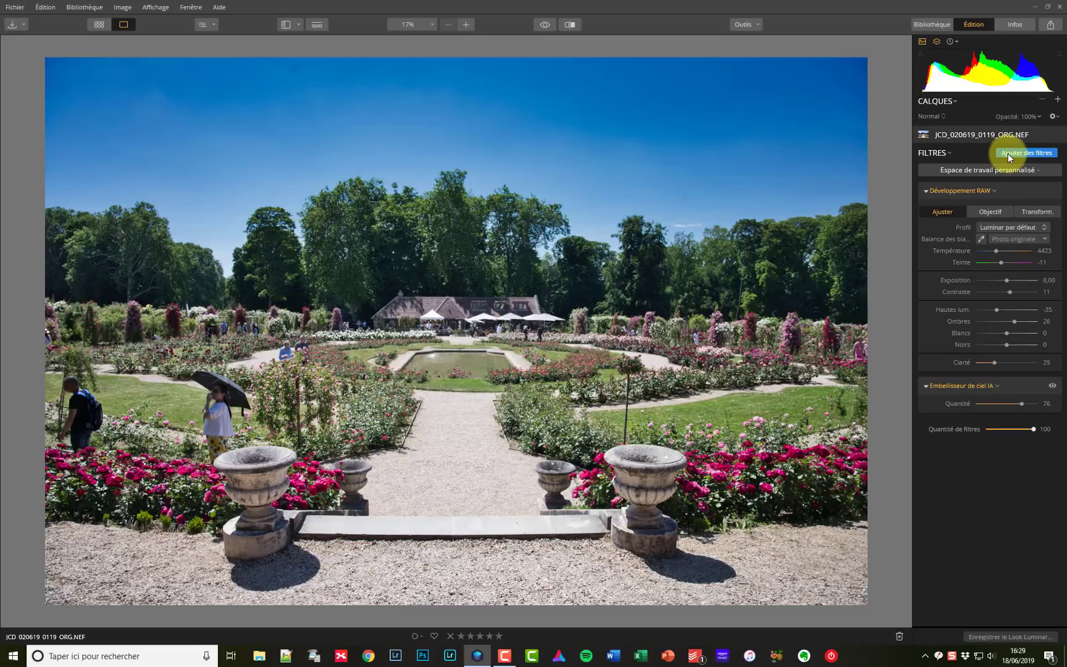
pyautogui.click(317, 24)
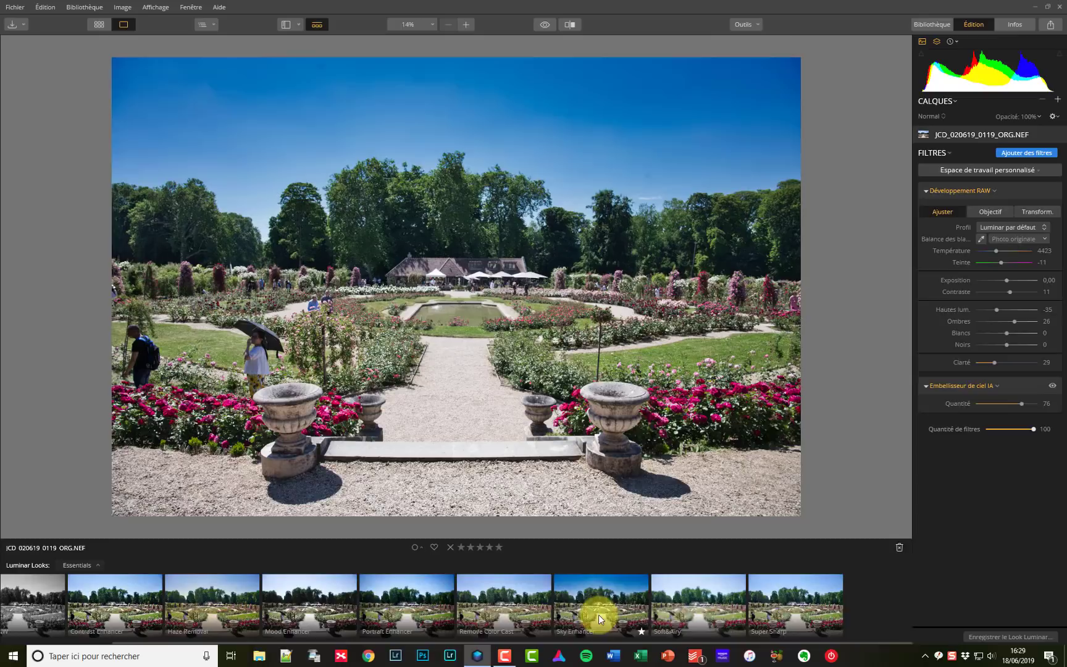
pyautogui.click(598, 615)
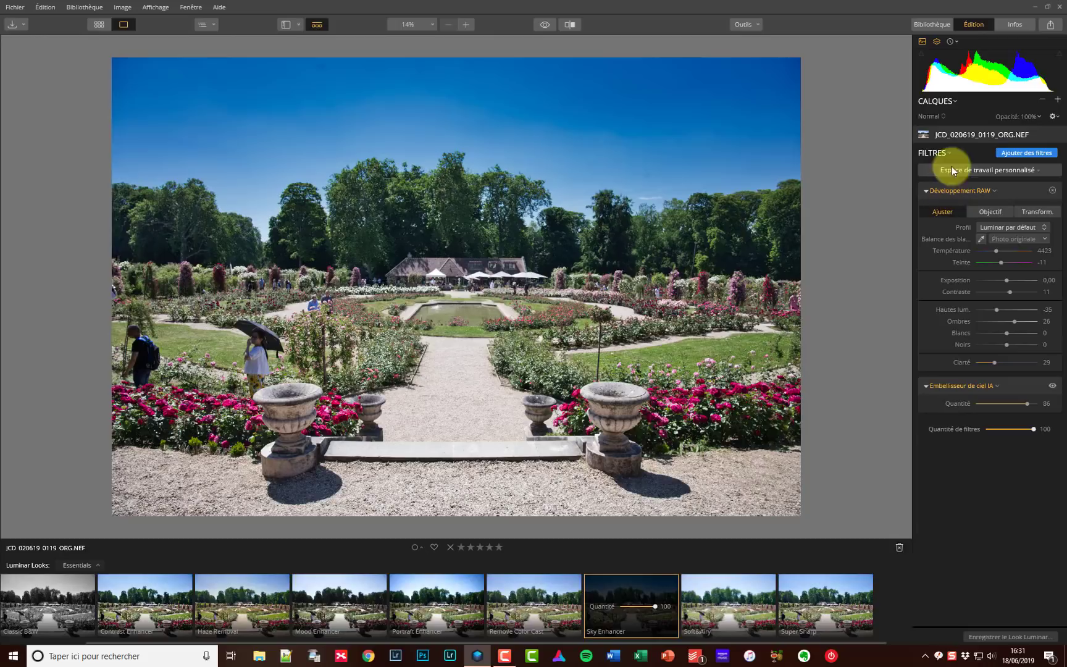
# Step: Add a new adjustment layer above the photo and give it the Développement and Éclat / chaleur filters
pyautogui.click(1059, 100)
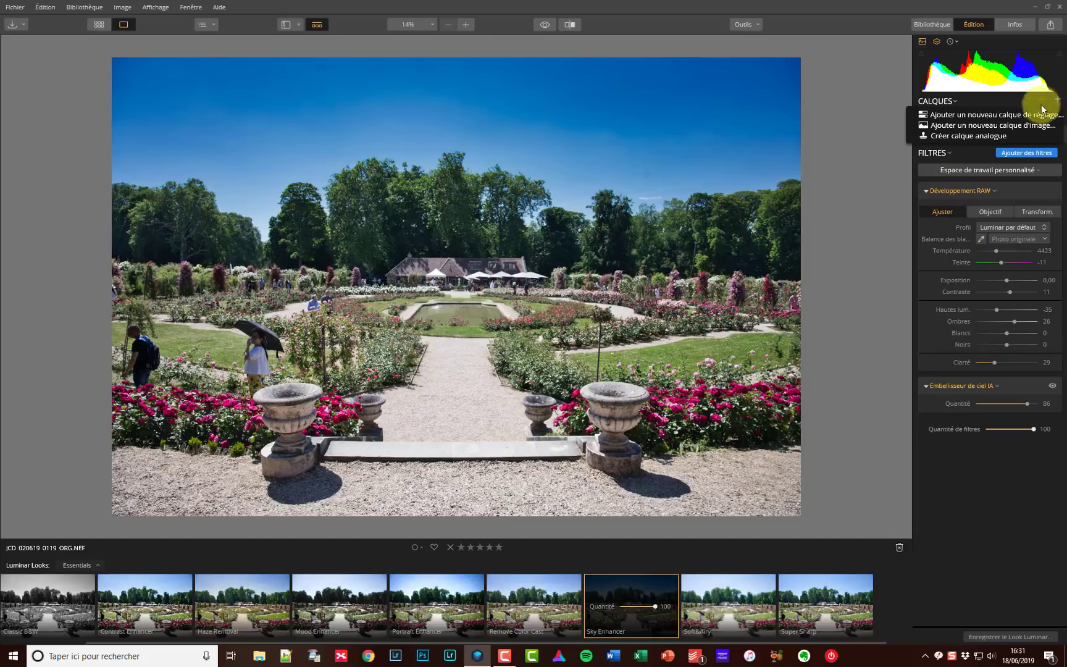
pyautogui.click(1037, 110)
pyautogui.click(1012, 177)
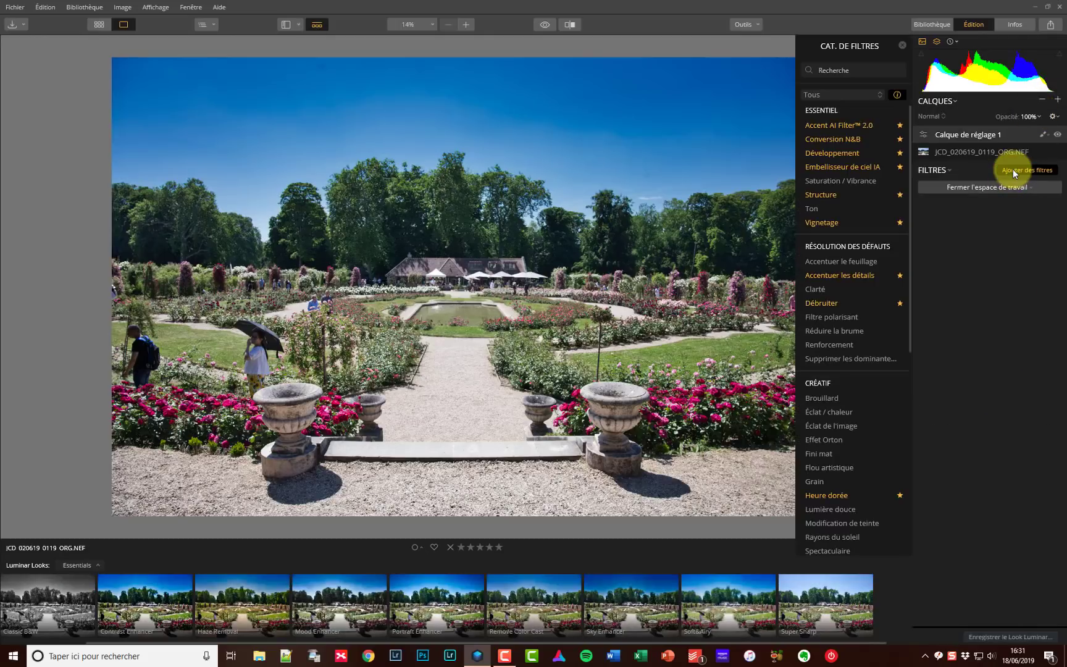
pyautogui.click(821, 155)
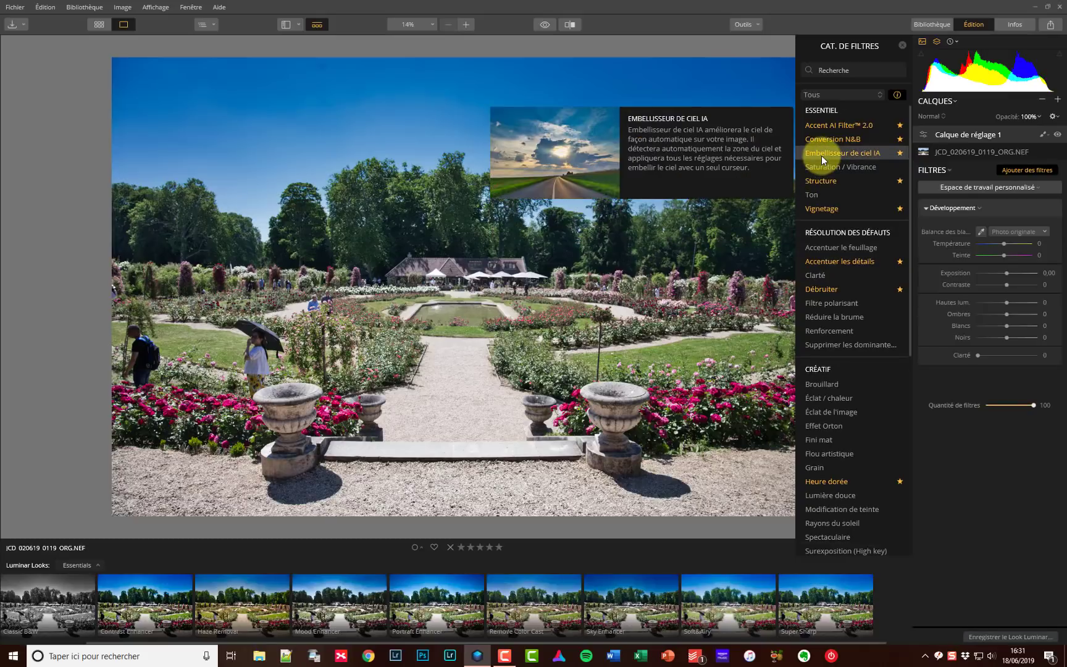
pyautogui.click(824, 398)
pyautogui.click(903, 44)
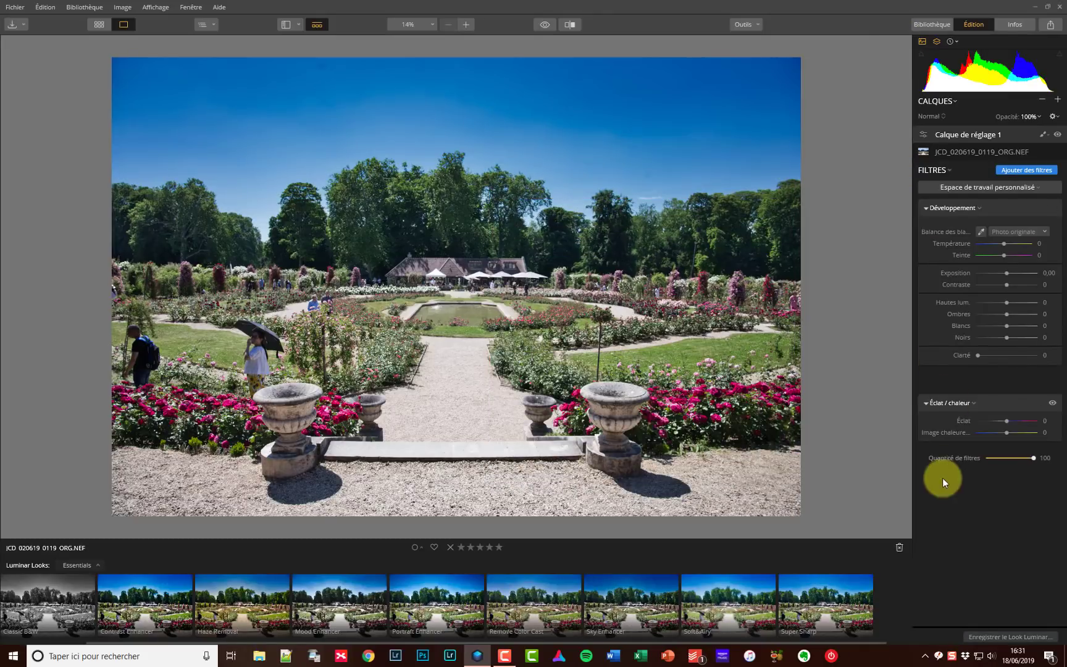